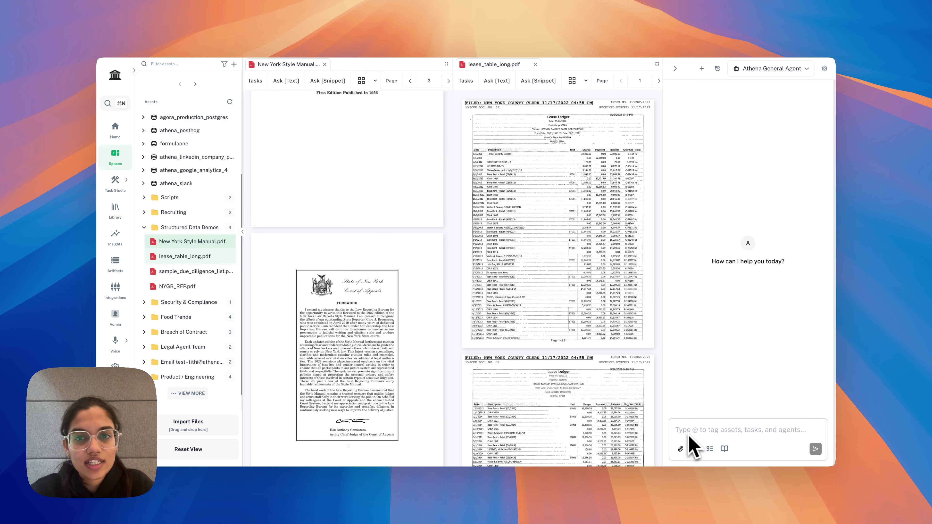
Ask the Athena General Agent to "Extract transaction from" the tagged asset lease_table_long.pdf and send the prompt.
{"action": "scroll", "coordinate": [549, 282], "scroll_direction": "down", "scroll_amount": 10}
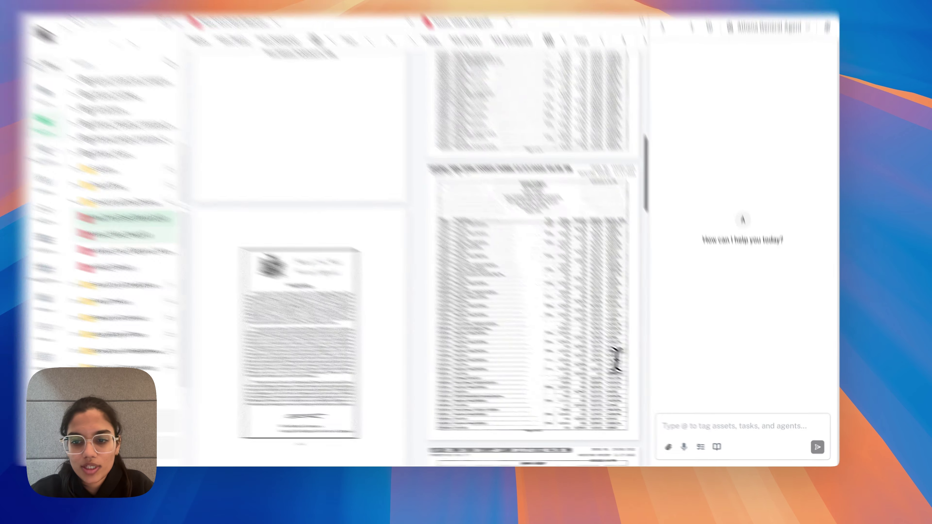
{"action": "left_click", "coordinate": [660, 424]}
{"action": "type", "text": "Extract tran"}
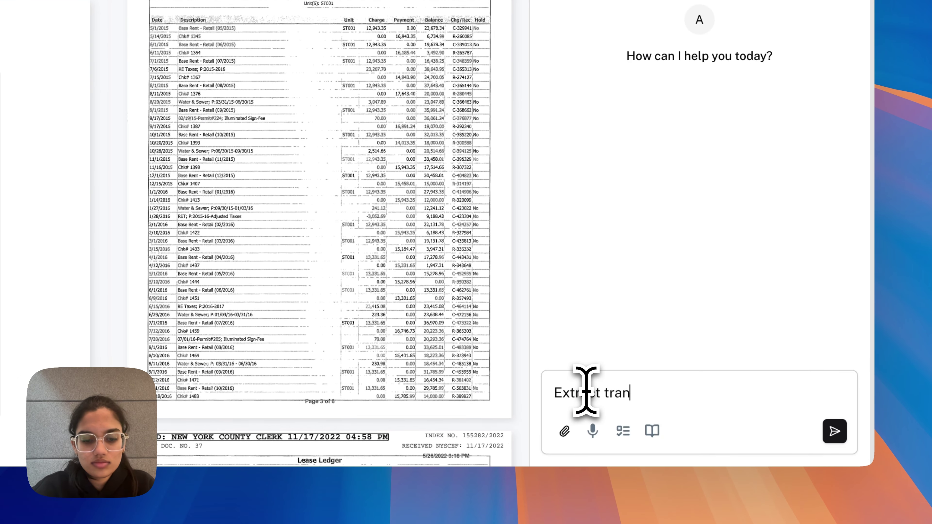
{"action": "type", "text": "saction from the"}
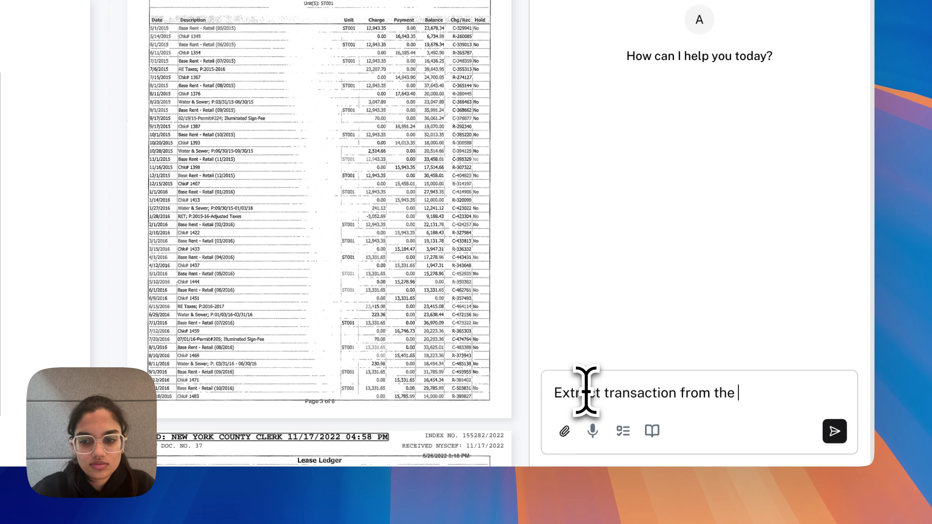
{"action": "key", "text": "BackSpace"}
{"action": "key", "text": "BackSpace"}
{"action": "key", "text": "BackSpace"}
{"action": "type", "text": "@"}
{"action": "key", "text": "Down"}
{"action": "key", "text": "Return"}
{"action": "key", "text": "Return"}
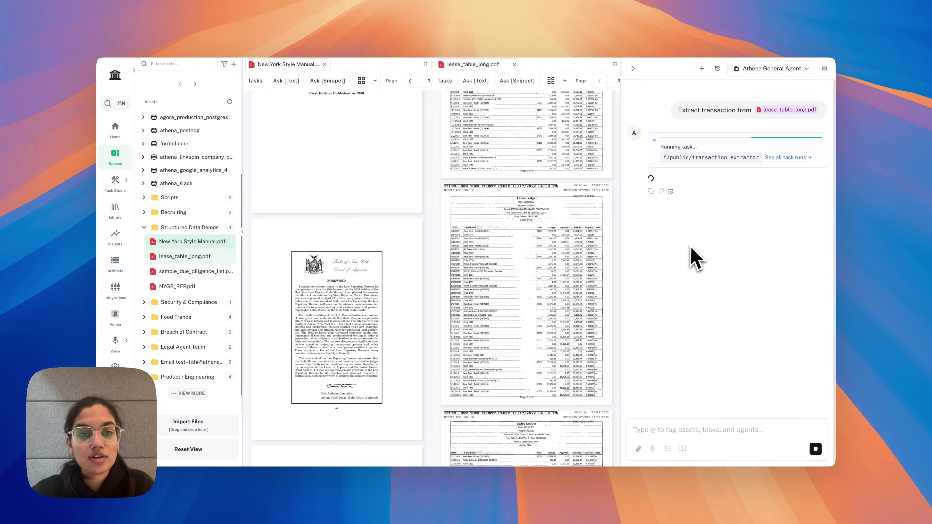
View the run details of the newest f/public/transaction_extractor task run and go to its task page.
{"action": "left_click", "coordinate": [786, 157]}
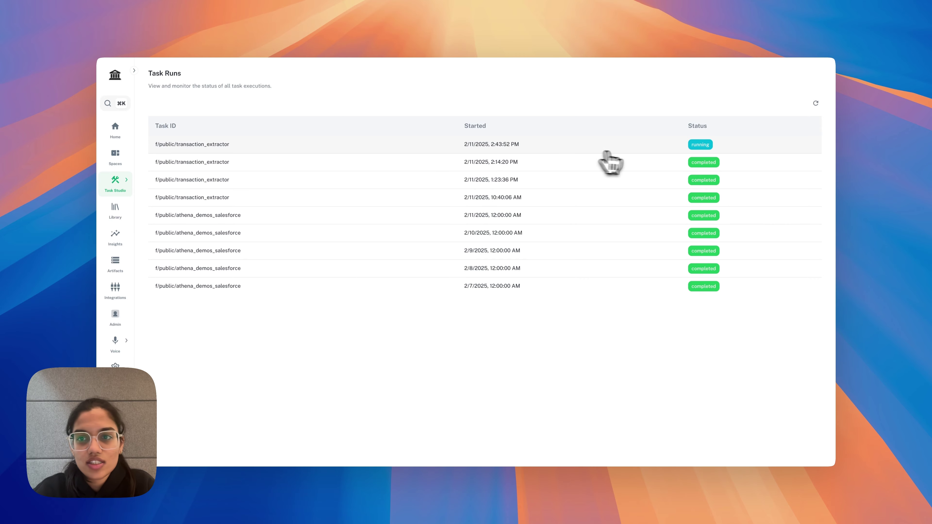
{"action": "left_click", "coordinate": [572, 145]}
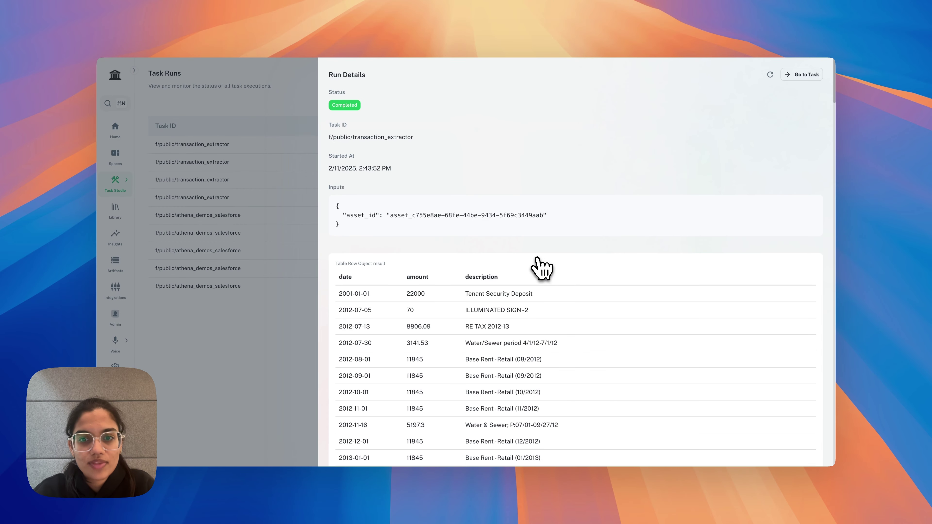
{"action": "left_click", "coordinate": [785, 80]}
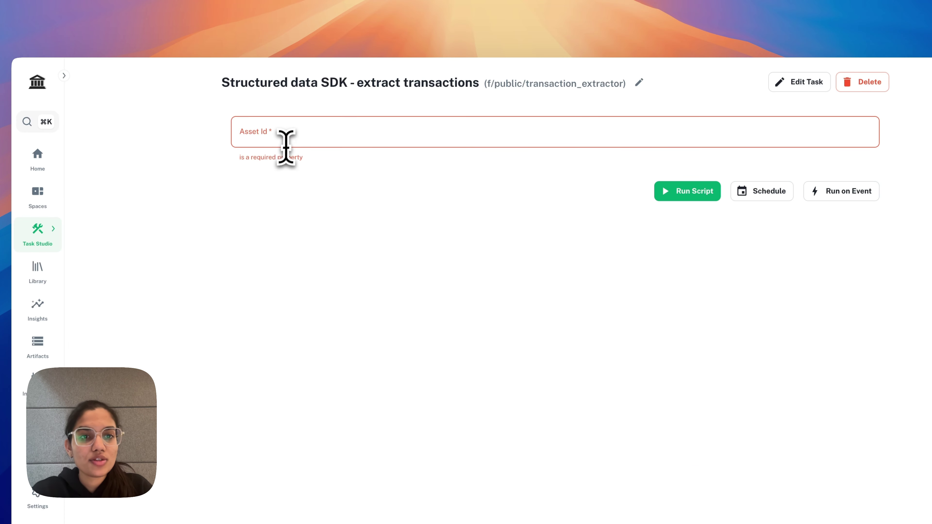
Fill the task's Asset Id with the saved value asset_75fc2db0-84ff-41c9-ad00-34fcc21eeec2.
{"action": "left_click", "coordinate": [288, 139]}
{"action": "left_click", "coordinate": [302, 169]}
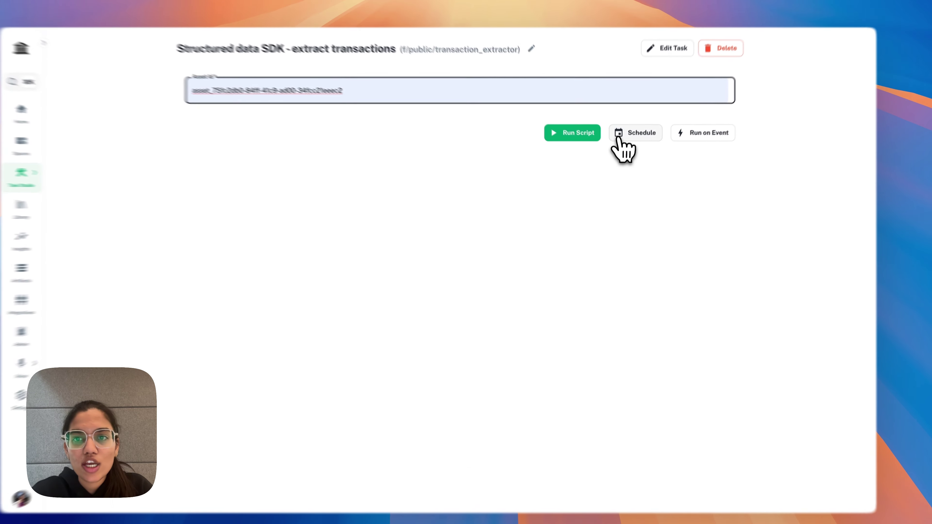
Review the task's recurring schedule options and its trigger event types, leaving both without configuring anything.
{"action": "left_click", "coordinate": [632, 147]}
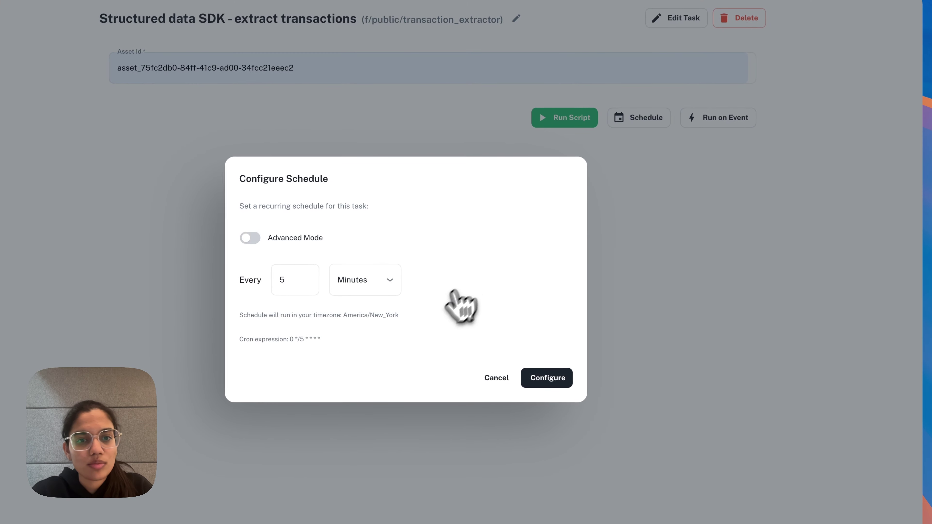
{"action": "left_click", "coordinate": [520, 326]}
{"action": "left_click", "coordinate": [699, 121]}
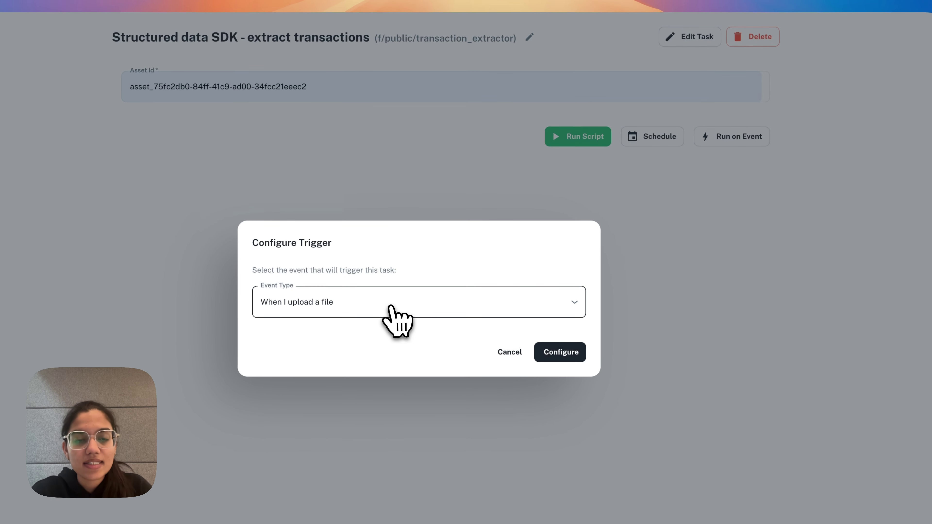
{"action": "left_click", "coordinate": [389, 306]}
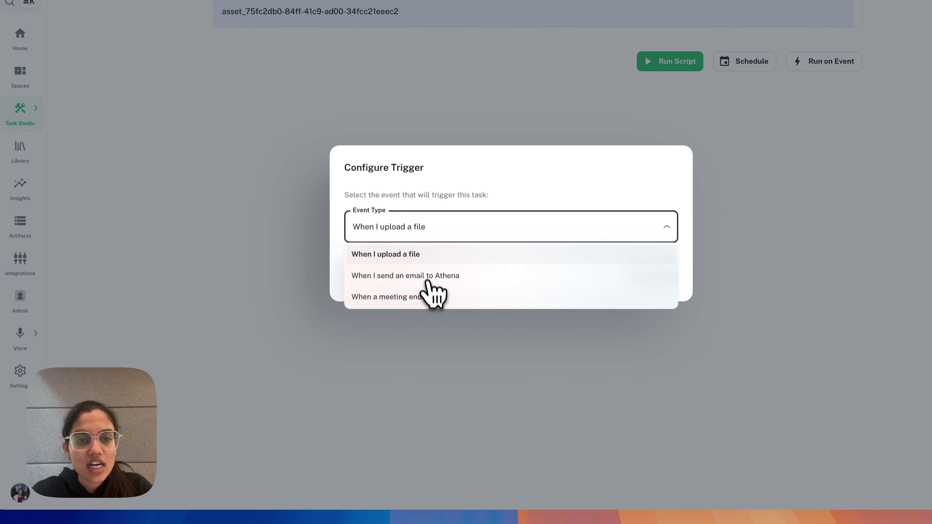
{"action": "left_click", "coordinate": [423, 257]}
{"action": "left_click", "coordinate": [428, 330]}
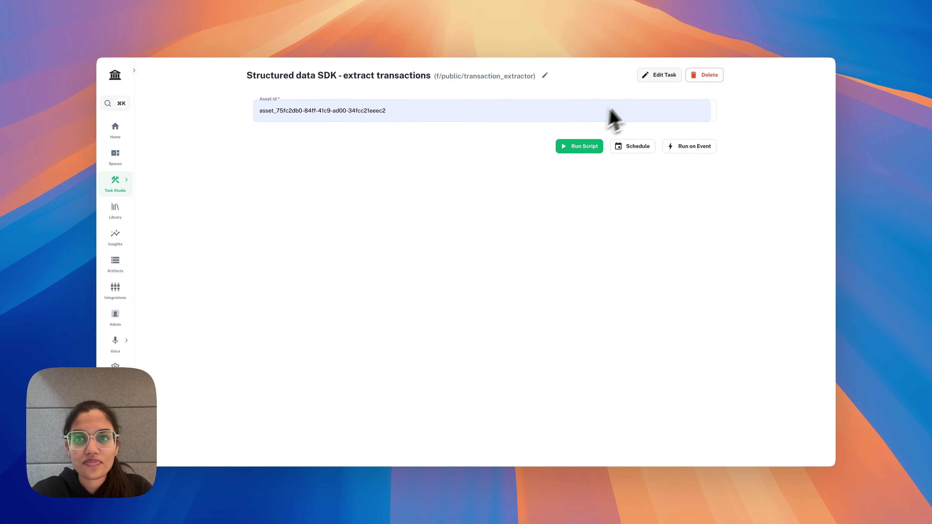
Open the transaction extractor task for editing and look through its Python script down to the main function.
{"action": "left_click", "coordinate": [651, 76]}
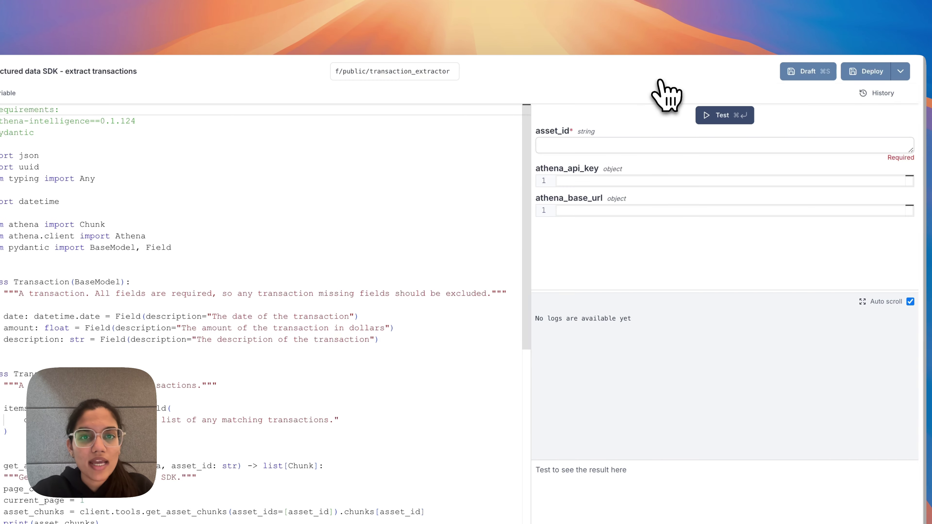
{"action": "scroll", "coordinate": [416, 354], "scroll_direction": "down", "scroll_amount": 15}
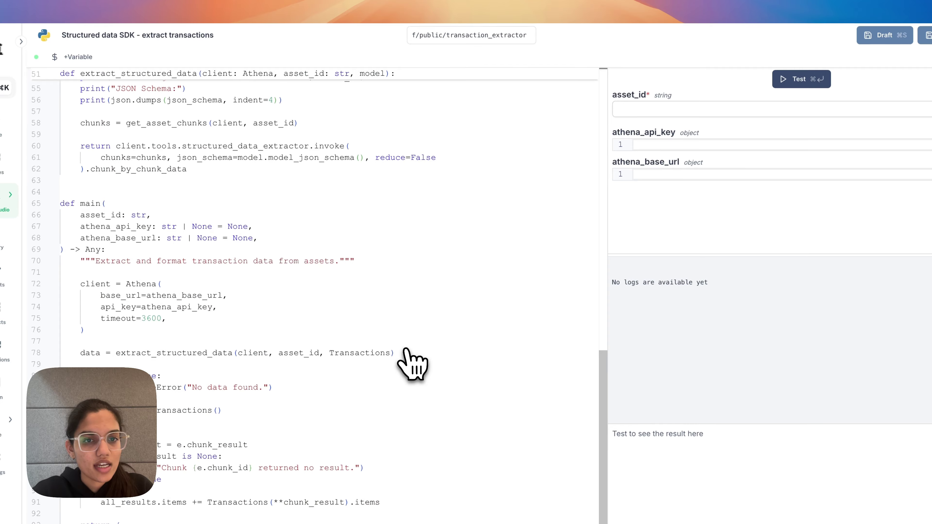
{"action": "scroll", "coordinate": [410, 366], "scroll_direction": "up", "scroll_amount": 20}
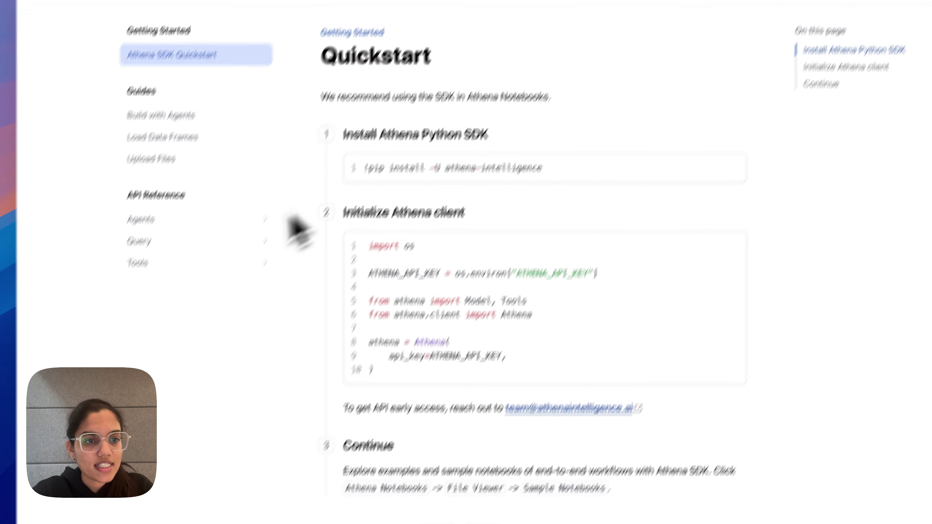
Switch to the Athena SDK documentation and read the Structured Data Extractor Invoke endpoint under the Tools API reference.
{"action": "left_click", "coordinate": [178, 216]}
{"action": "left_click", "coordinate": [211, 412]}
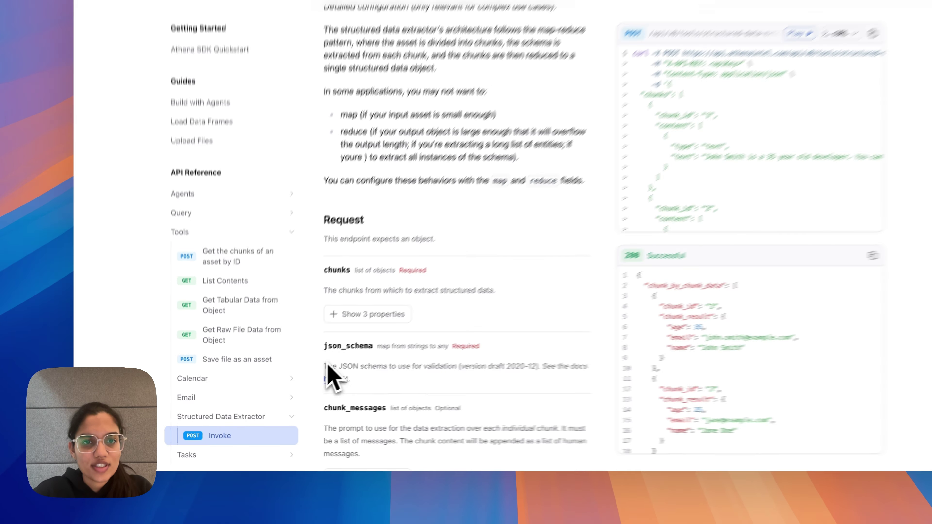
{"action": "scroll", "coordinate": [420, 319], "scroll_direction": "down", "scroll_amount": 2}
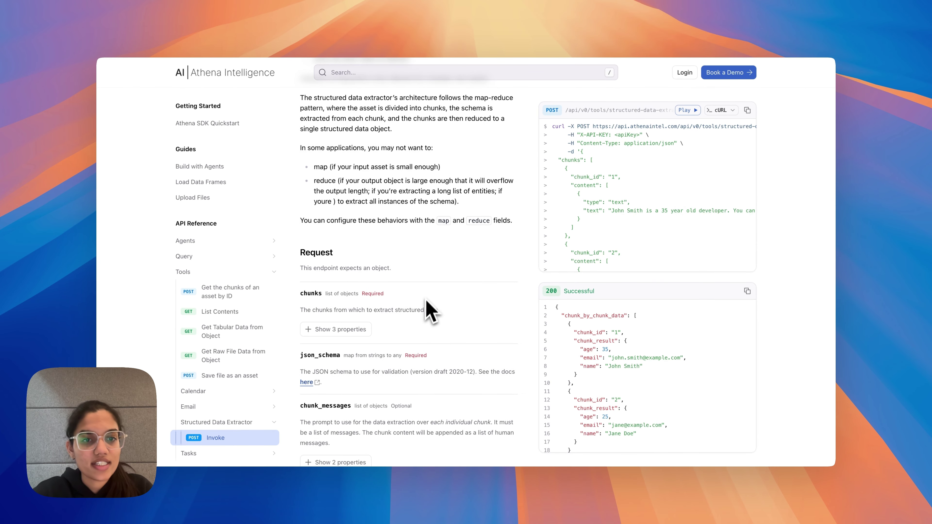
{"action": "scroll", "coordinate": [426, 300], "scroll_direction": "up", "scroll_amount": 5}
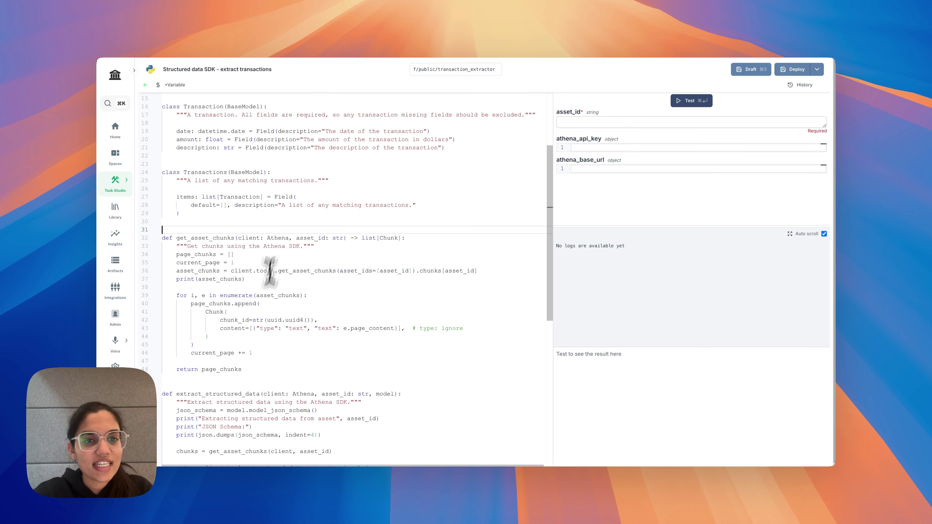
Return to the task script and examine the get_asset_chunks function.
{"action": "left_click_drag", "start_coordinate": [249, 359], "coordinate": [163, 238]}
{"action": "left_click", "coordinate": [166, 221]}
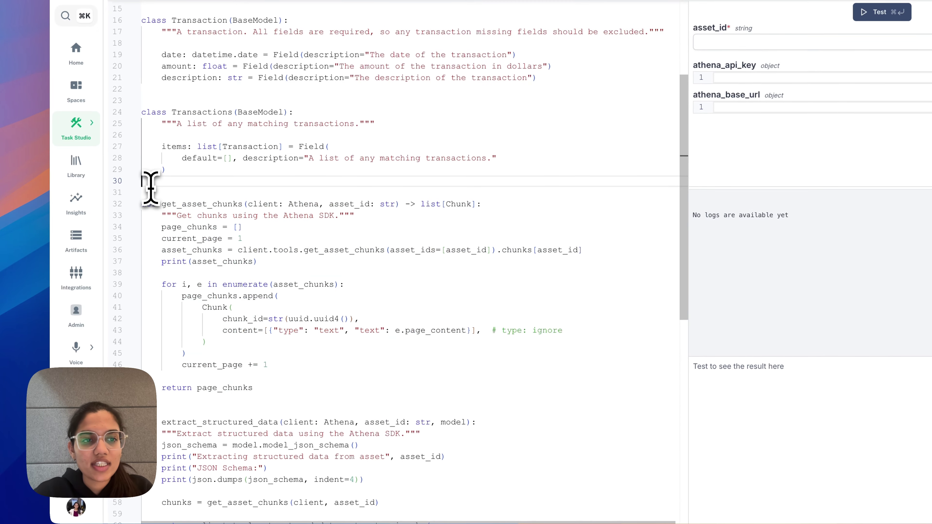
{"action": "scroll", "coordinate": [172, 191], "scroll_direction": "up", "scroll_amount": 5}
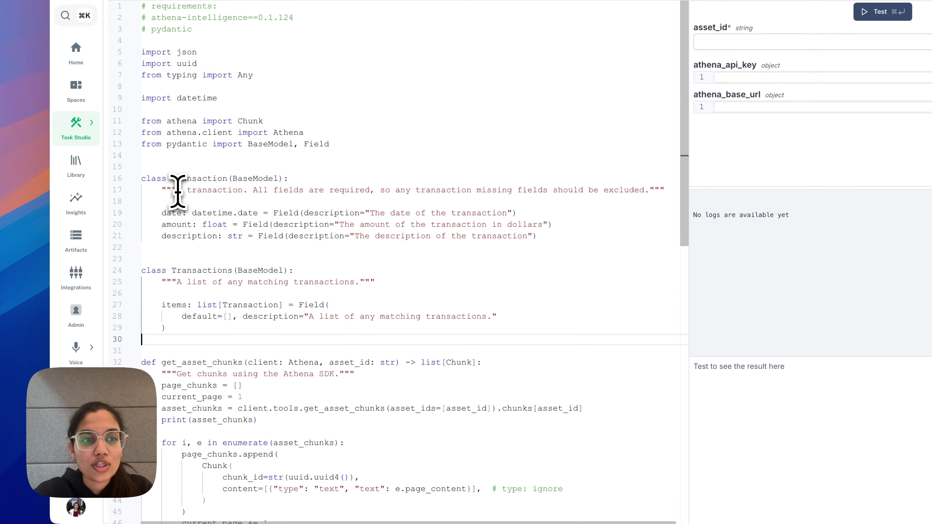
Examine the Transaction class in the script, including its docstring and the date, amount and description fields.
{"action": "left_click_drag", "start_coordinate": [146, 179], "coordinate": [539, 241]}
{"action": "left_click", "coordinate": [448, 264]}
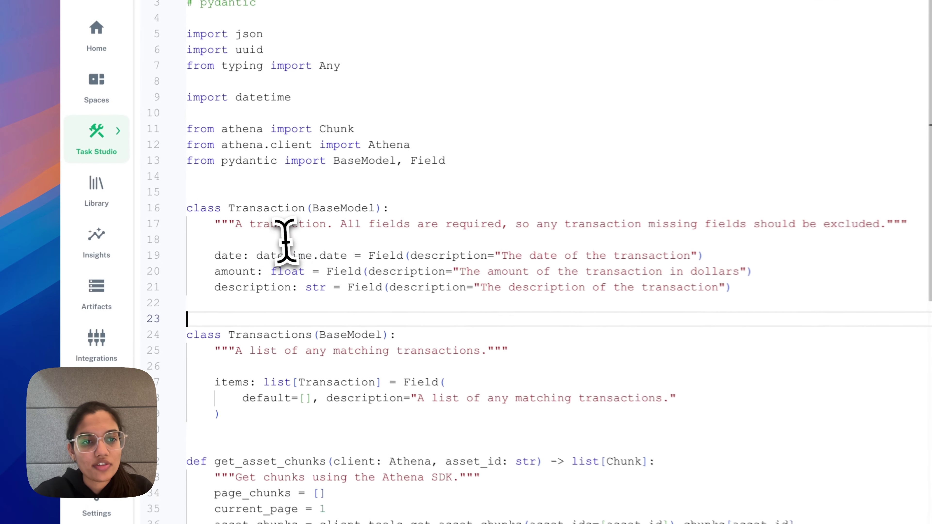
{"action": "left_click_drag", "start_coordinate": [186, 227], "coordinate": [287, 228]}
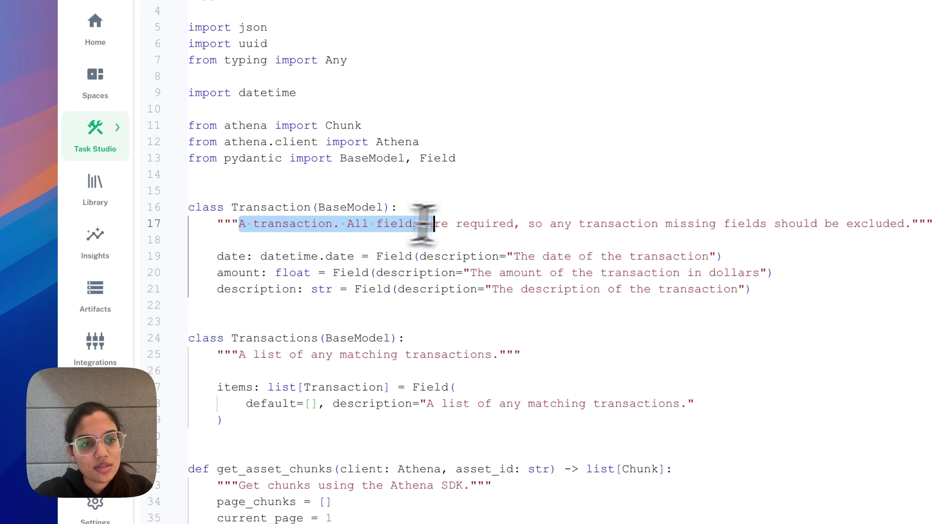
{"action": "left_click", "coordinate": [410, 242]}
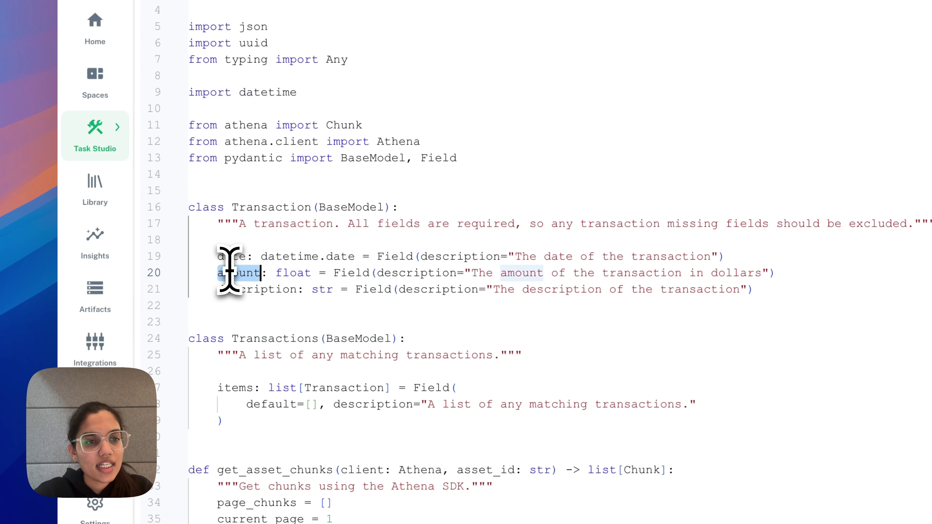
{"action": "double_click", "coordinate": [232, 289]}
{"action": "left_click", "coordinate": [254, 307]}
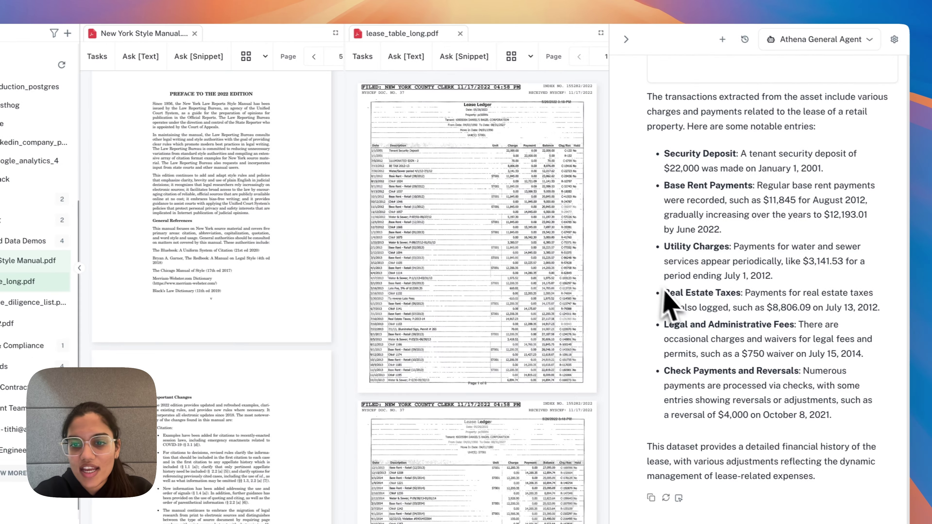
Go back to the agent chat and look through the extracted transactions table and the summary for lease_table_long.pdf.
{"action": "scroll", "coordinate": [678, 304], "scroll_direction": "up", "scroll_amount": 5}
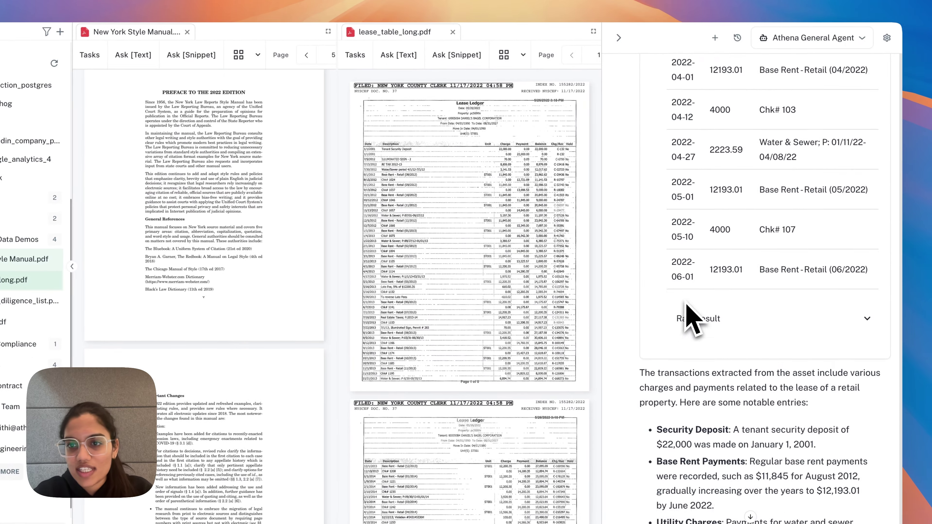
{"action": "scroll", "coordinate": [690, 317], "scroll_direction": "up", "scroll_amount": 10}
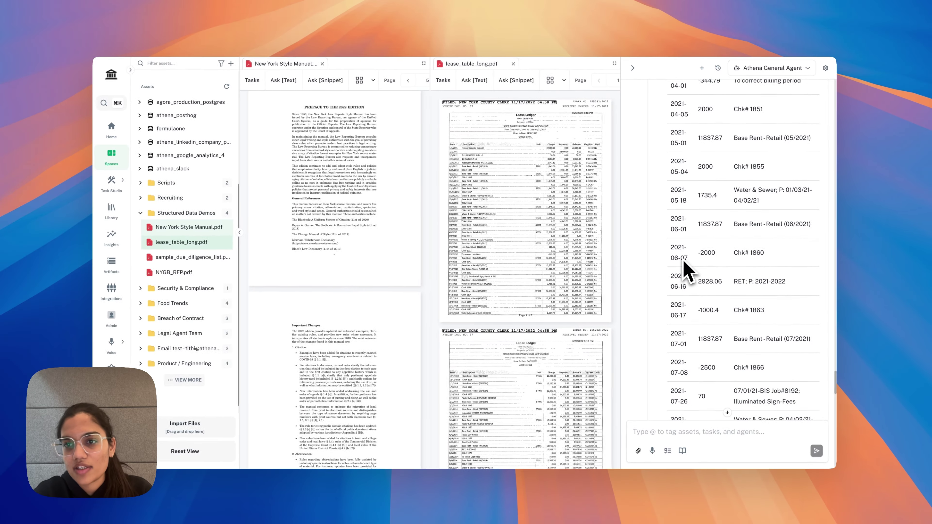
{"action": "scroll", "coordinate": [683, 259], "scroll_direction": "up", "scroll_amount": 15}
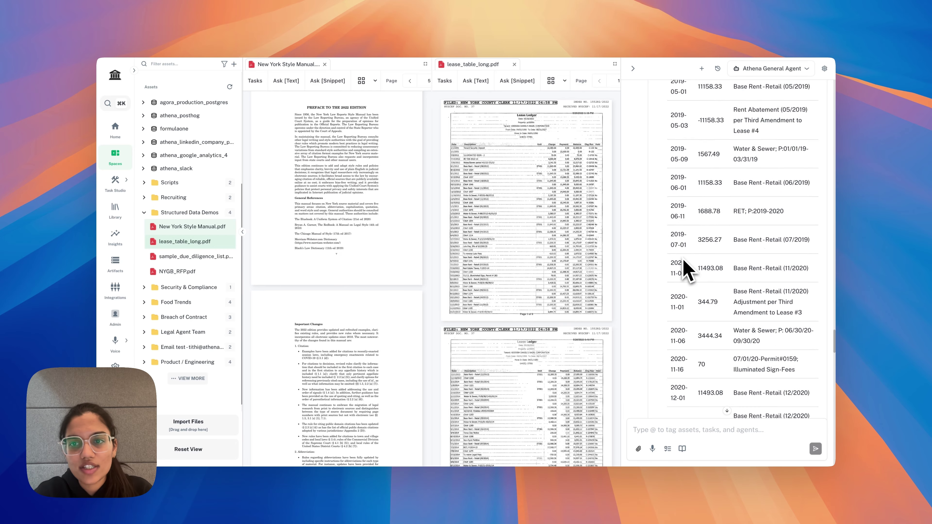
{"action": "scroll", "coordinate": [682, 258], "scroll_direction": "up", "scroll_amount": 1}
{"action": "scroll", "coordinate": [657, 259], "scroll_direction": "down", "scroll_amount": 15}
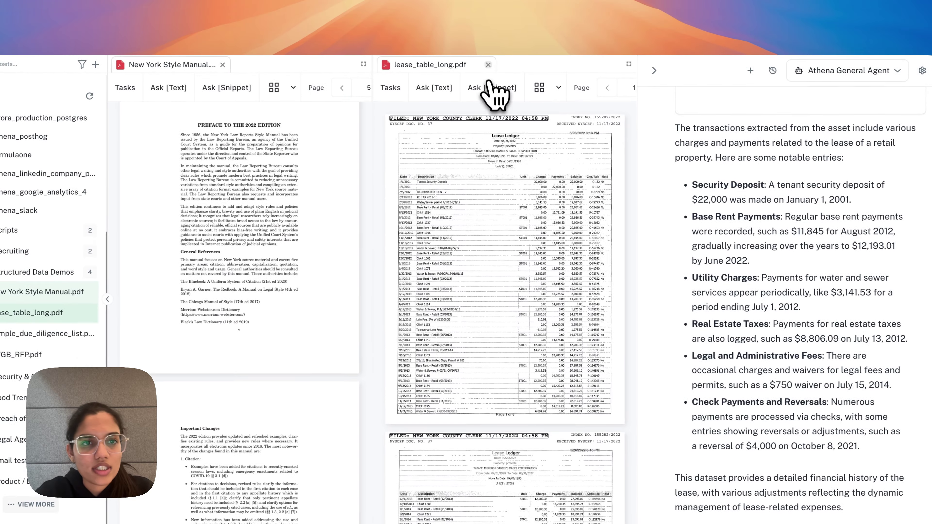
Close lease_table_long.pdf and send the agent the prompt "extract structured data from" the tagged New York Style Manual.pdf "in citation mode.".
{"action": "left_click", "coordinate": [484, 42]}
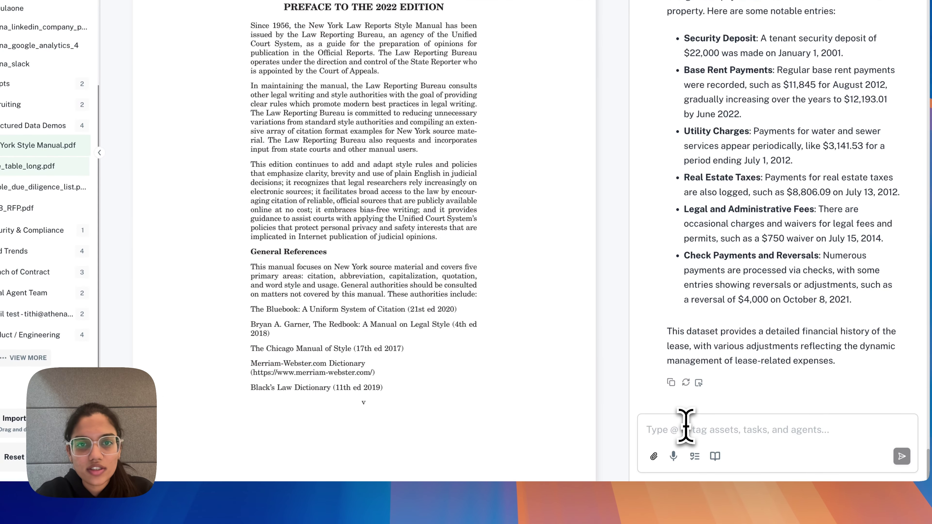
{"action": "scroll", "coordinate": [524, 337], "scroll_direction": "down", "scroll_amount": 2}
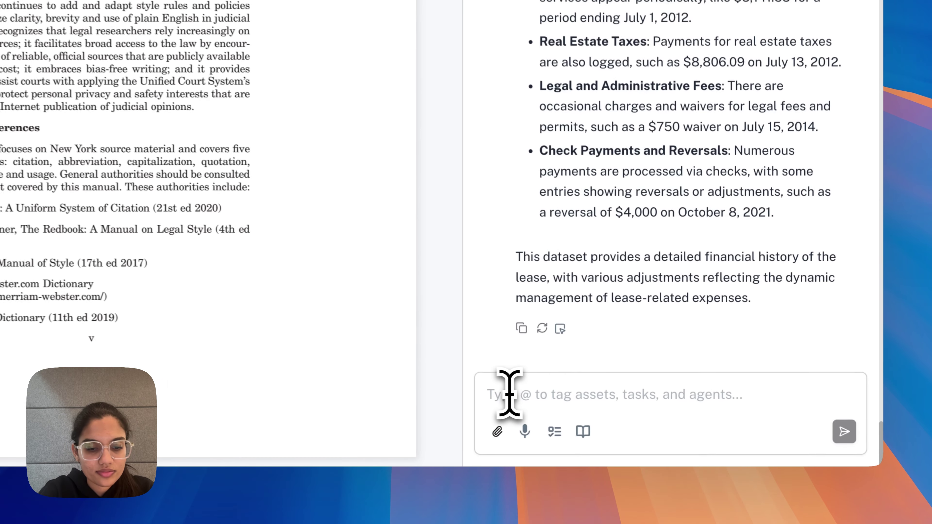
{"action": "type", "text": "extract structured data"}
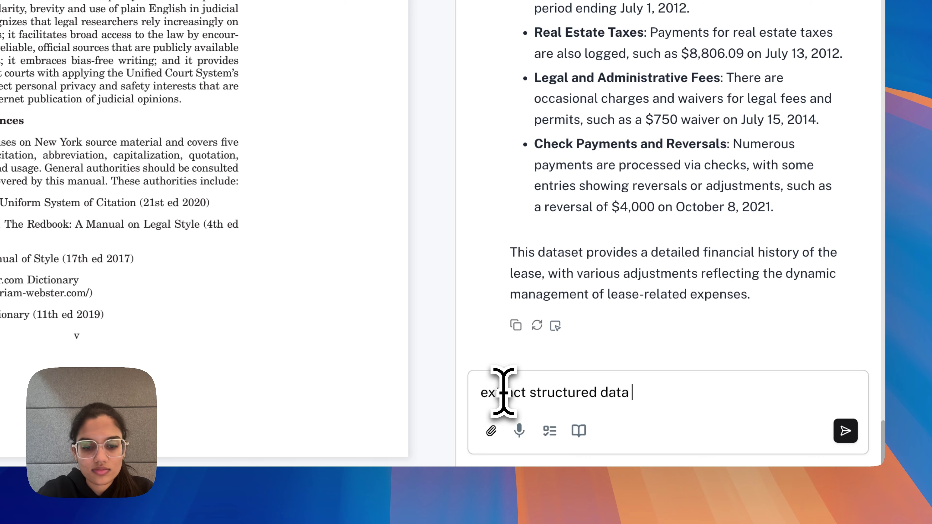
{"action": "type", "text": " from @"}
{"action": "key", "text": "Return"}
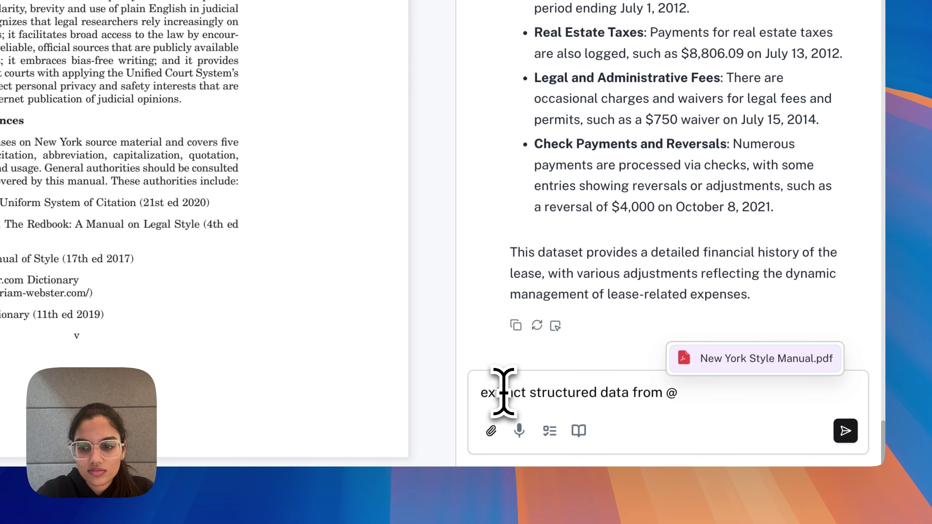
{"action": "key", "text": "Return"}
{"action": "type", "text": "in cit"}
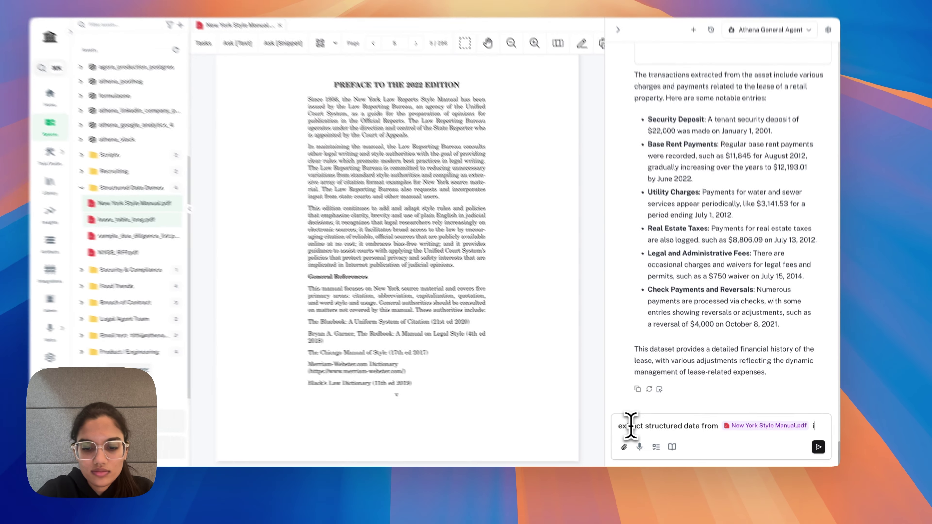
{"action": "type", "text": "ation m"}
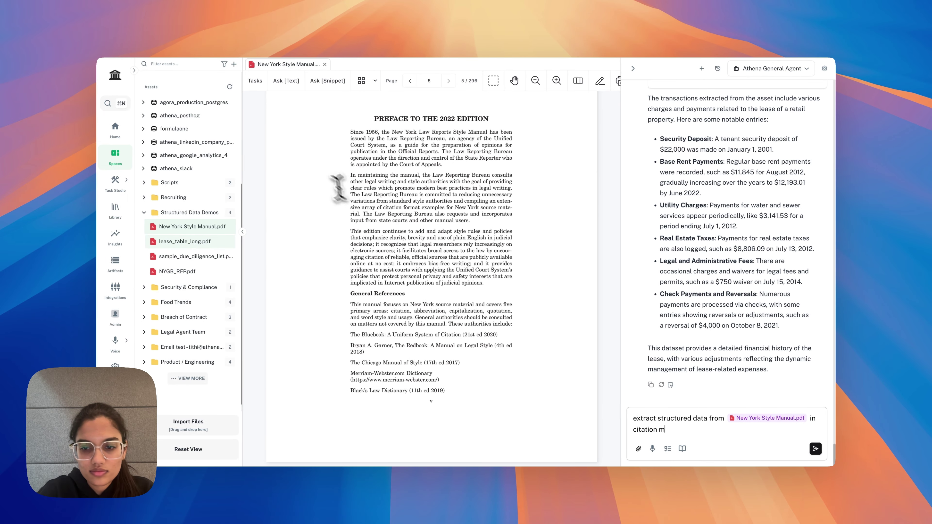
{"action": "type", "text": "ode."}
{"action": "key", "text": "Return"}
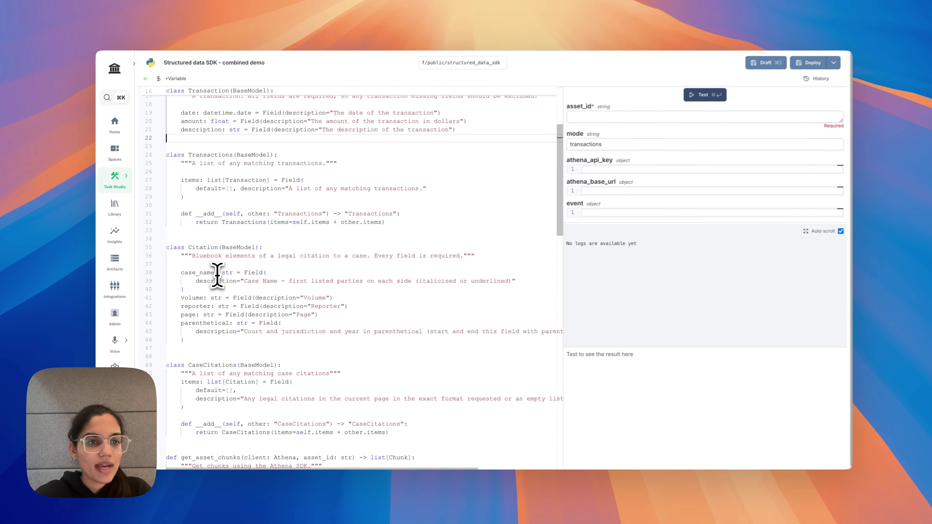
Go over the Transaction class in the task script again: its required-fields docstring and the date, amount and description fields.
{"action": "scroll", "coordinate": [234, 262], "scroll_direction": "up", "scroll_amount": 5}
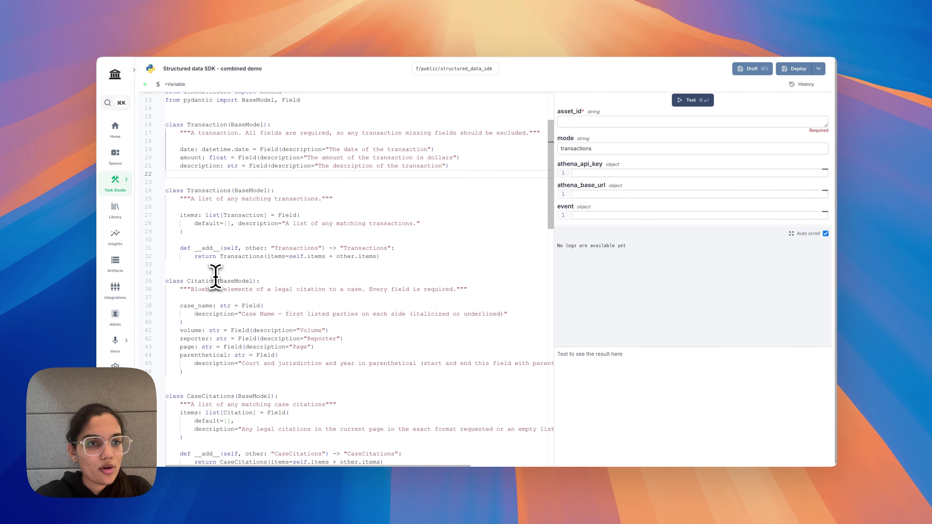
{"action": "left_click", "coordinate": [179, 249]}
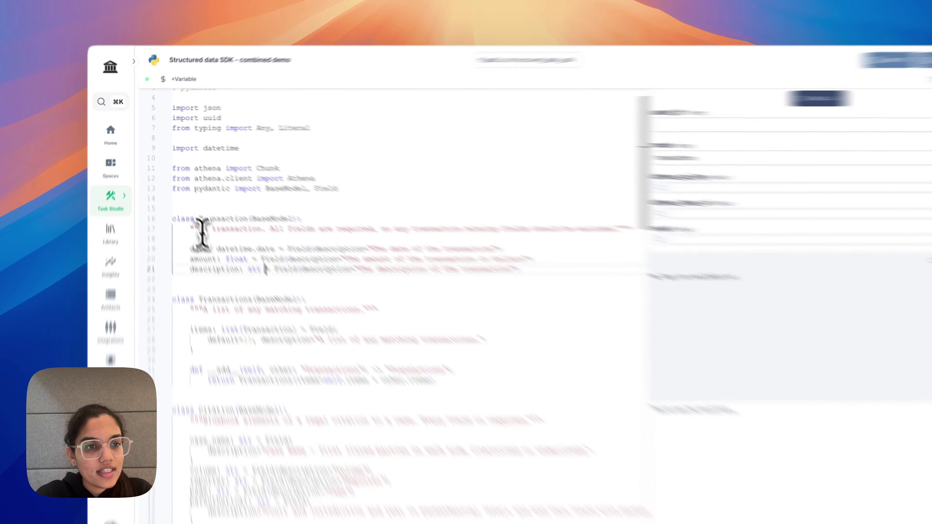
{"action": "left_click_drag", "start_coordinate": [191, 207], "coordinate": [346, 207]}
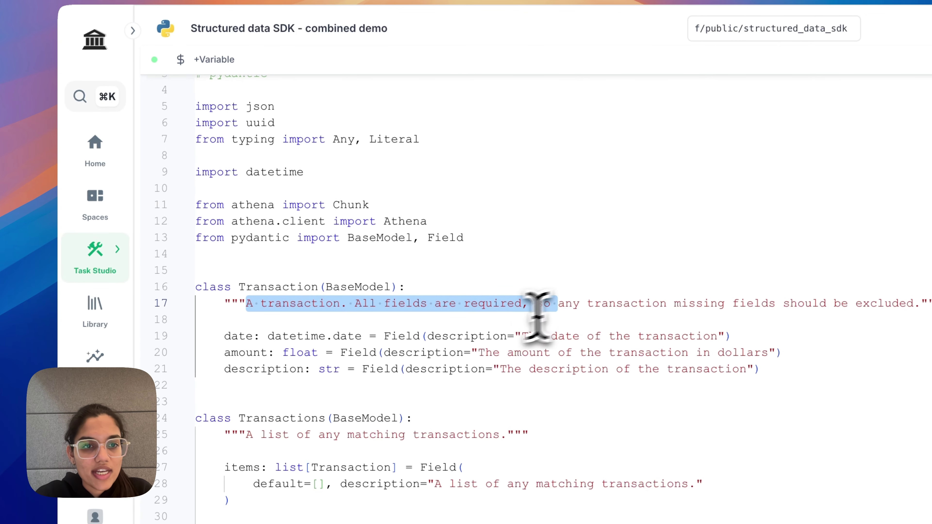
{"action": "left_click", "coordinate": [385, 353]}
{"action": "double_click", "coordinate": [238, 336]}
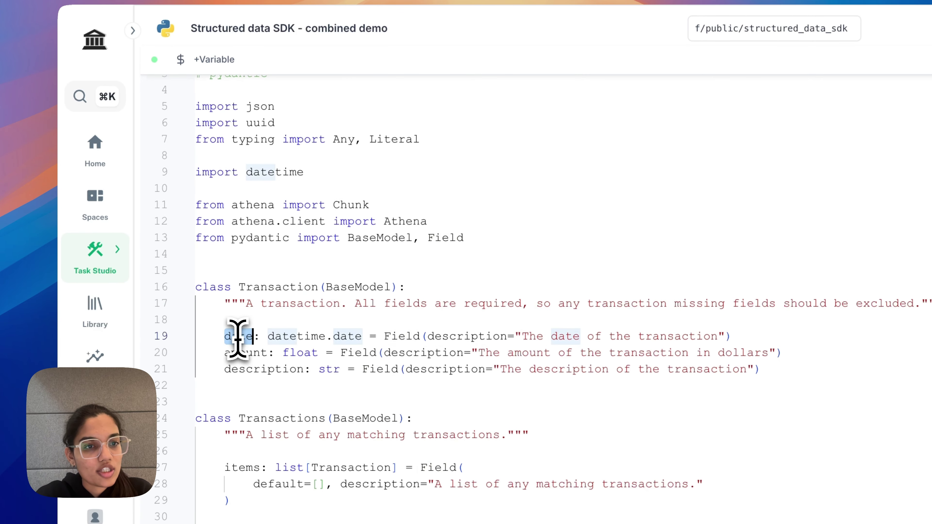
{"action": "double_click", "coordinate": [238, 353]}
{"action": "double_click", "coordinate": [263, 369]}
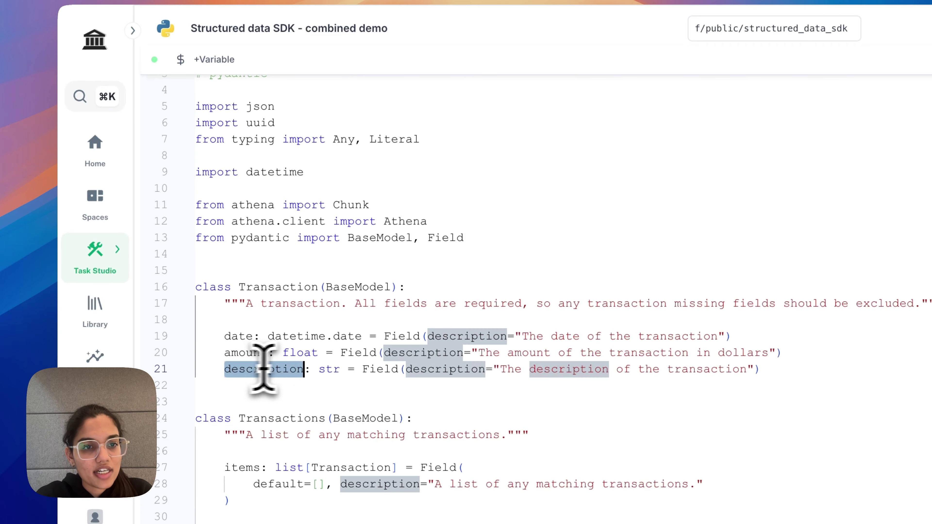
{"action": "left_click", "coordinate": [396, 380]}
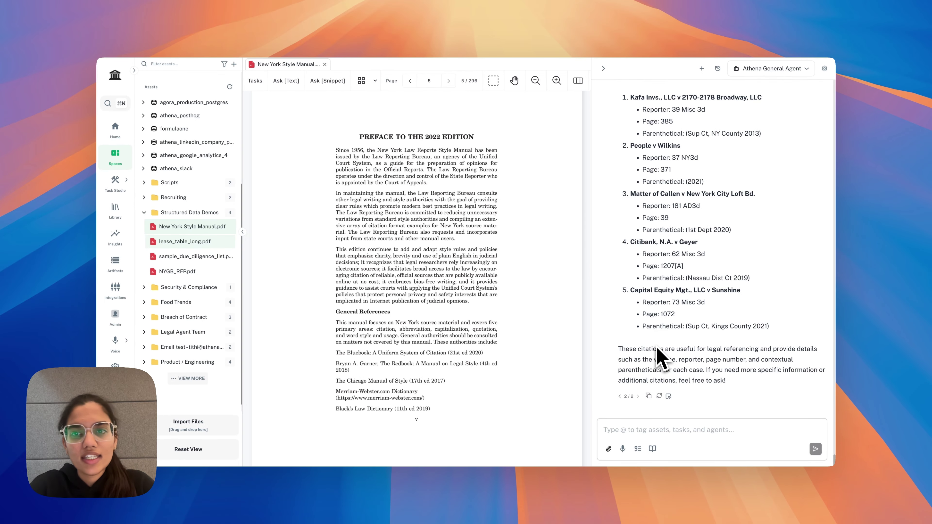
Review the agent's citation examples and the extracted citation table for New York Style Manual.pdf.
{"action": "scroll", "coordinate": [666, 378], "scroll_direction": "up", "scroll_amount": 15}
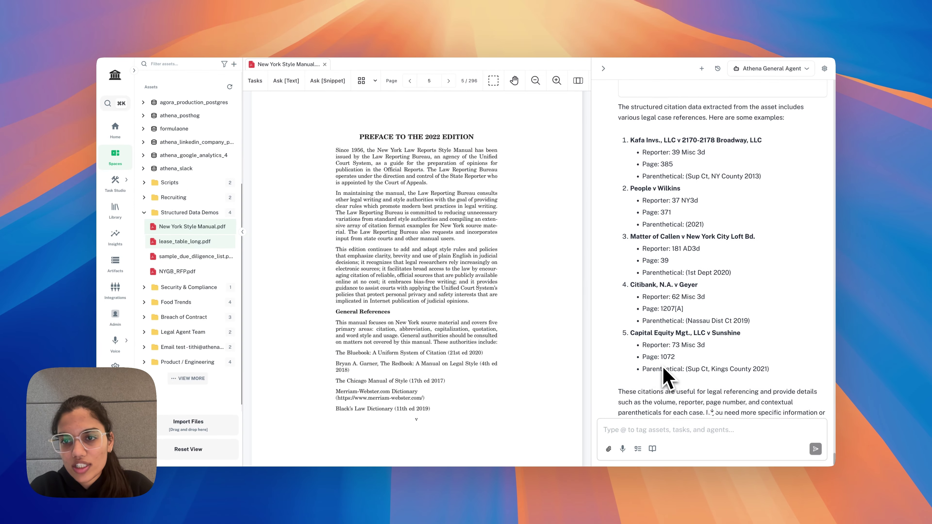
{"action": "scroll", "coordinate": [665, 378], "scroll_direction": "up", "scroll_amount": 15}
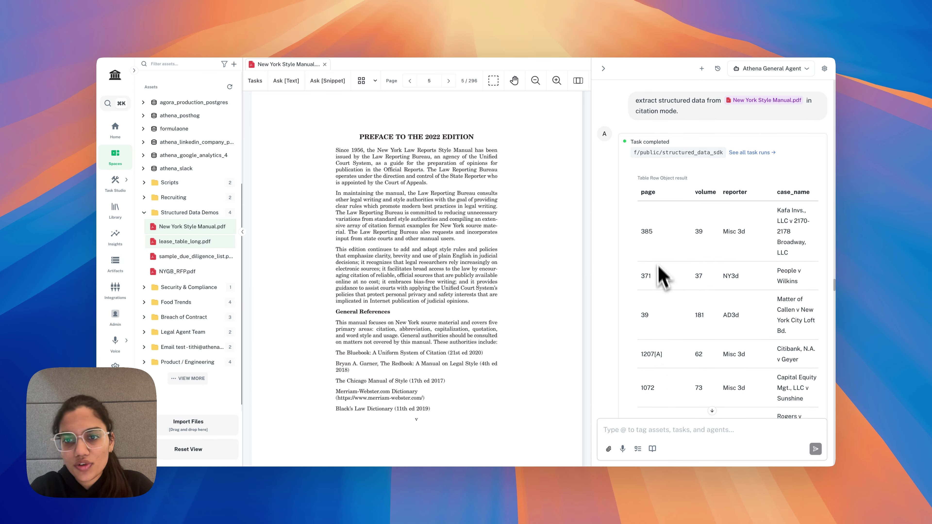
{"action": "scroll", "coordinate": [657, 265], "scroll_direction": "right", "scroll_amount": 3}
{"action": "scroll", "coordinate": [669, 233], "scroll_direction": "left", "scroll_amount": 3}
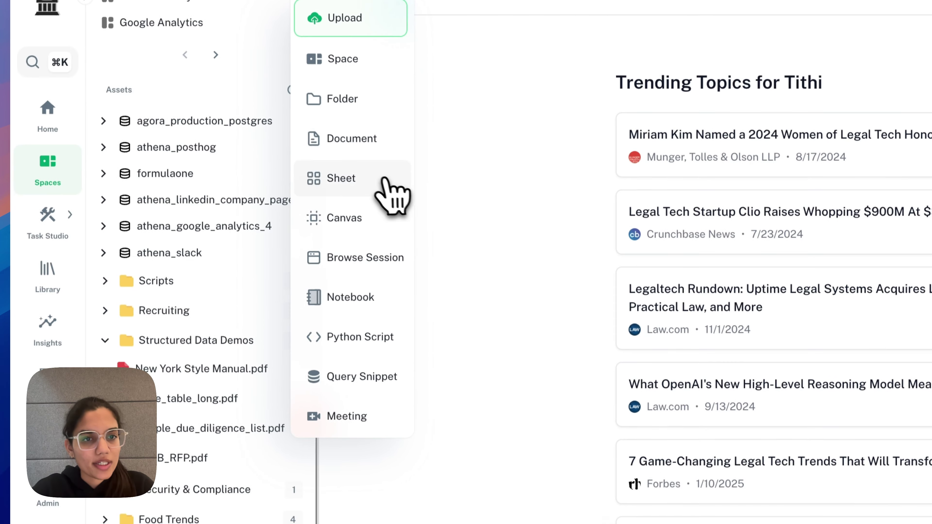
Create a new sheet and place lease_table_long.pdf from the Structured Data Demos folder in cell A3.
{"action": "left_click", "coordinate": [367, 173]}
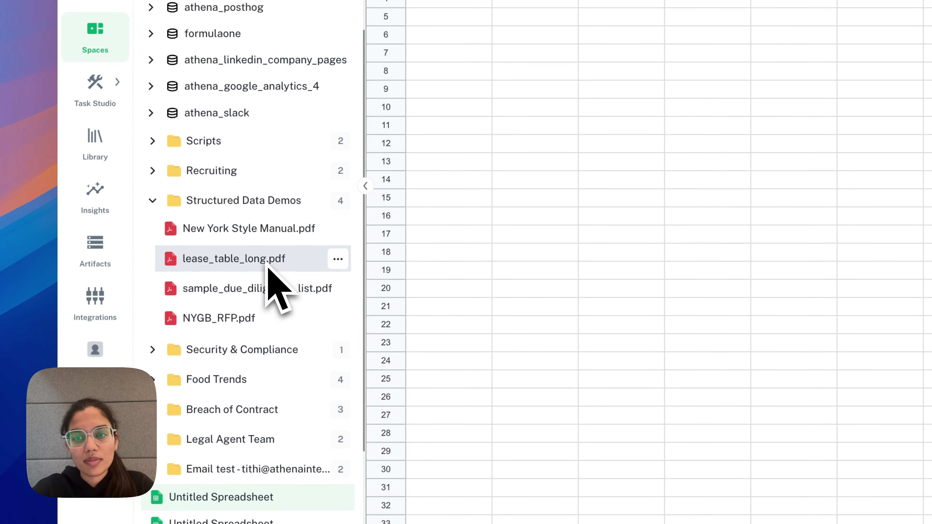
{"action": "left_click_drag", "start_coordinate": [193, 270], "coordinate": [397, 250]}
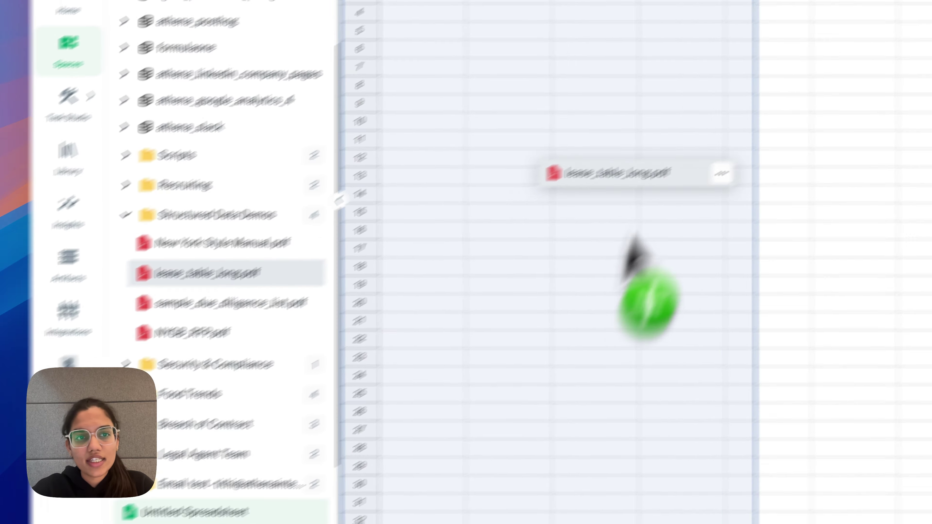
{"action": "left_click_drag", "start_coordinate": [632, 239], "coordinate": [394, 207]}
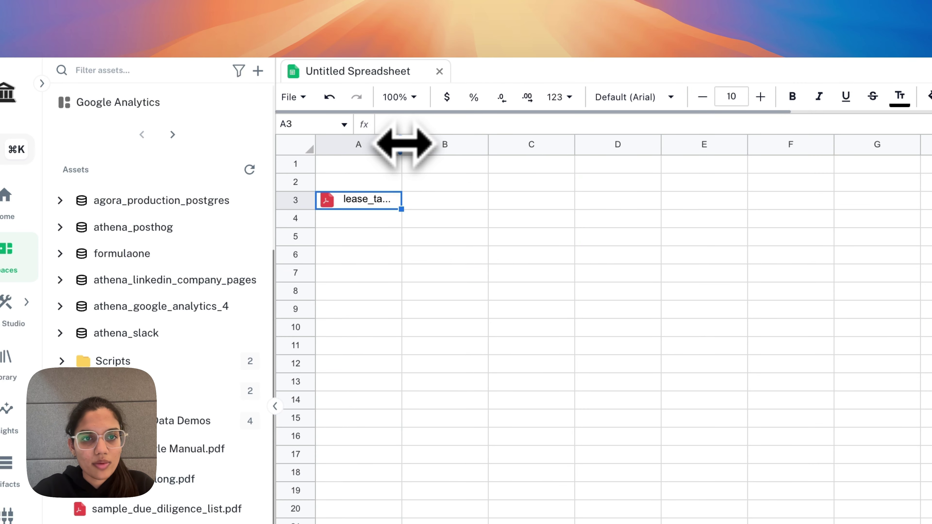
Widen column B and enter a RUN_TASK formula in B3 with task ID "f/public/structured_data_sdk" and A3 as its argument.
{"action": "left_click", "coordinate": [473, 201]}
{"action": "type", "text": "="}
{"action": "type", "text": "RU"}
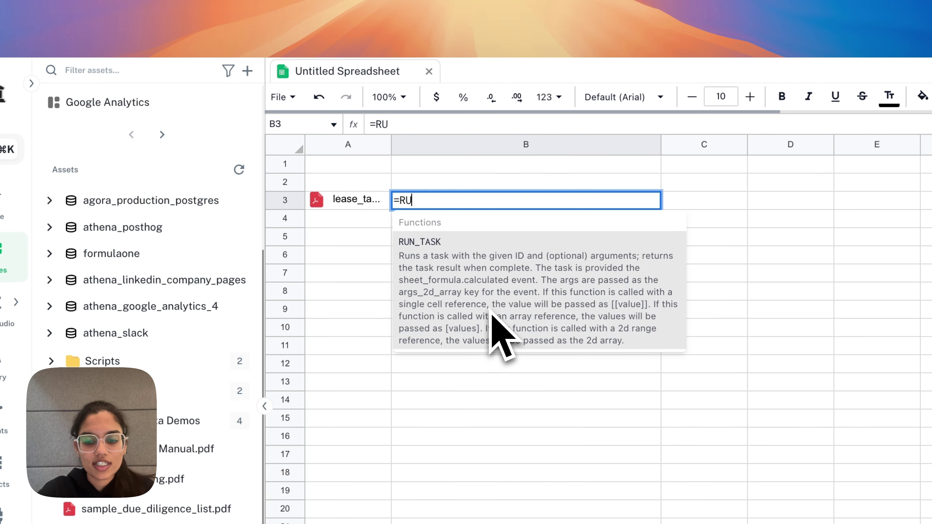
{"action": "type", "text": "N_TASK"}
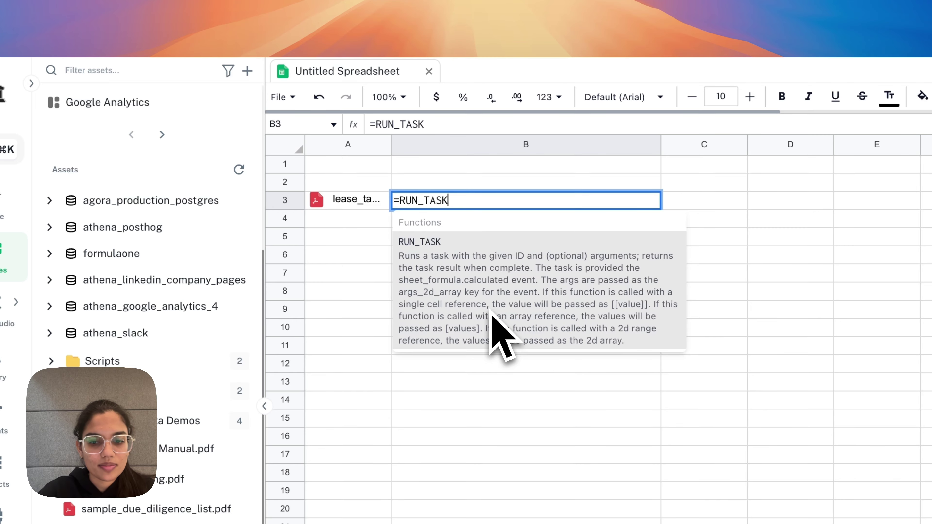
{"action": "type", "text": "(\"\""}
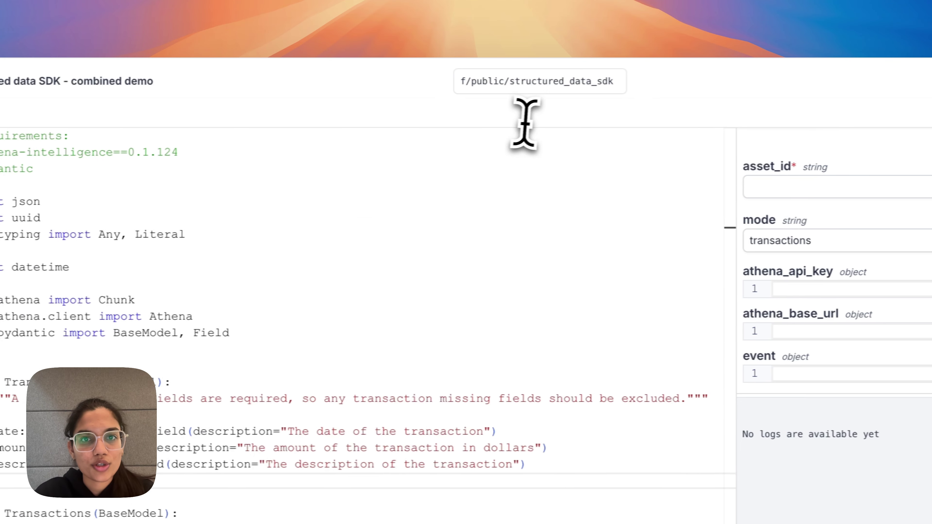
{"action": "left_click", "coordinate": [506, 88]}
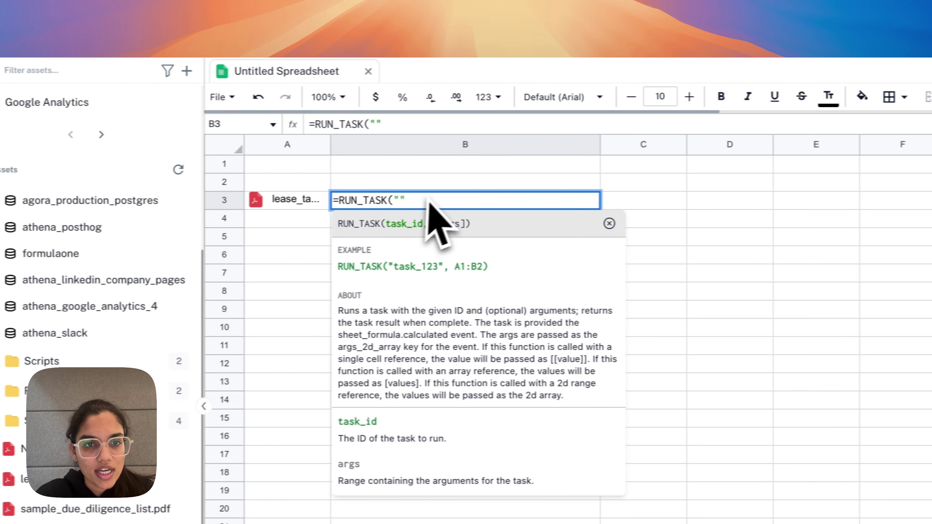
{"action": "type", "text": "f/public/structured_data_sdk"}
{"action": "key", "text": "Right"}
{"action": "type", "text": ","}
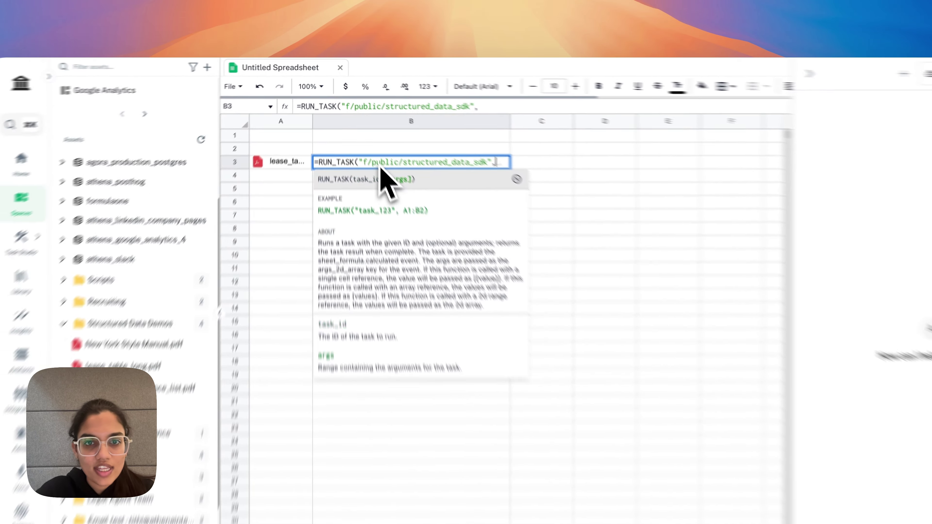
{"action": "type", "text": "A3"}
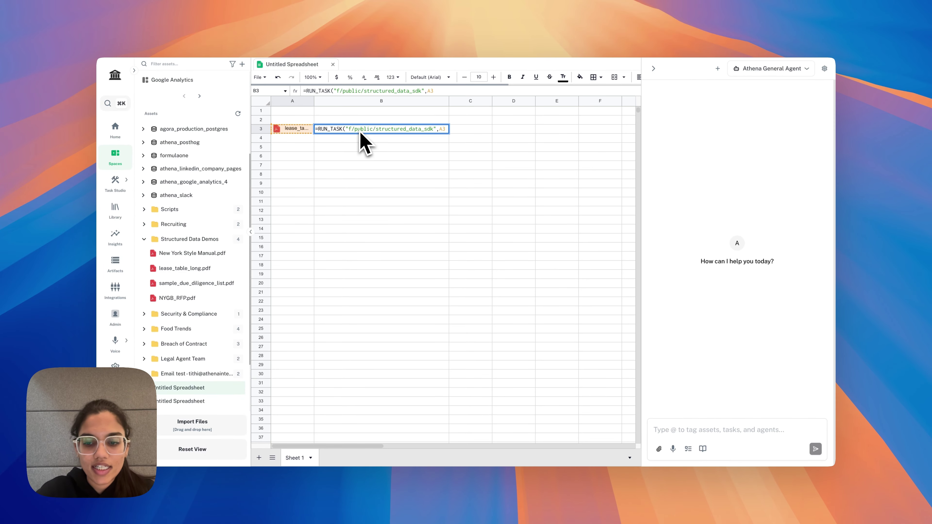
{"action": "key", "text": "Return"}
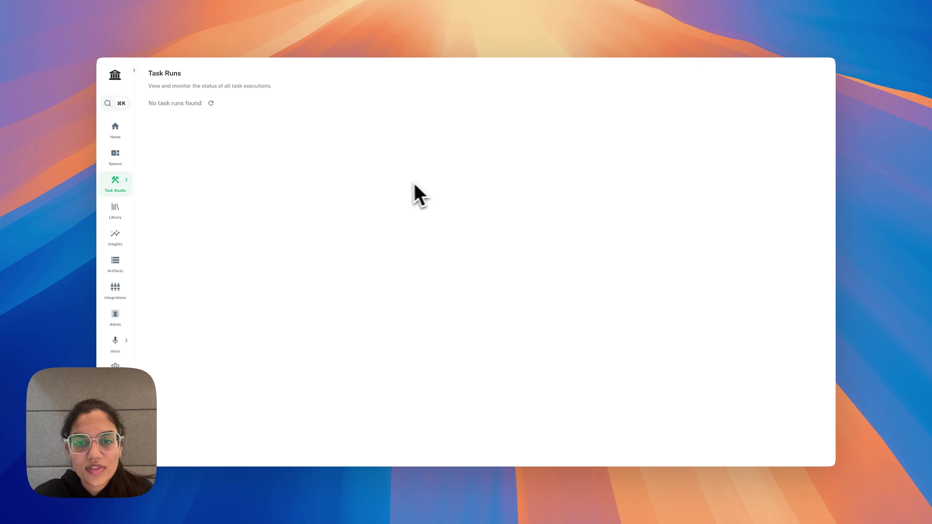
Open the latest f/public/structured_data_sdk task run and inspect its inputs, raw result, logs and result table.
{"action": "left_click", "coordinate": [389, 158]}
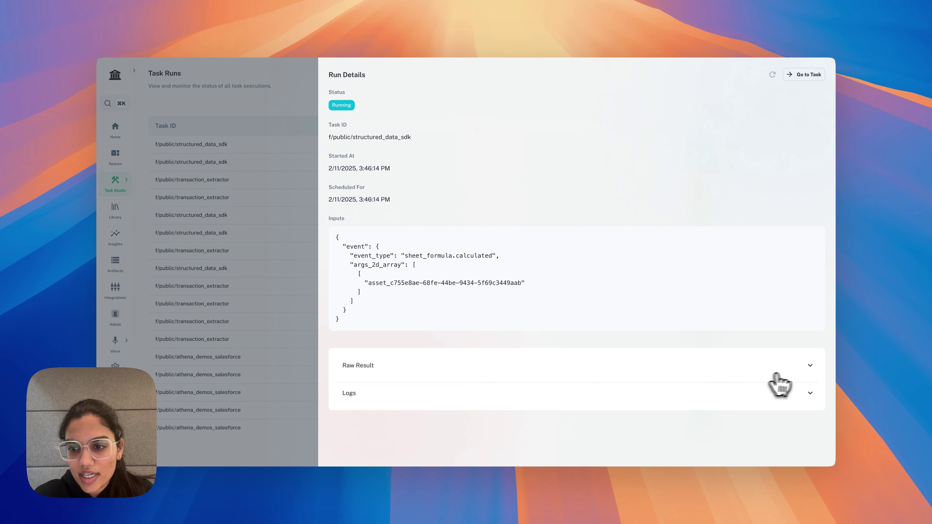
{"action": "left_click", "coordinate": [807, 367]}
{"action": "left_click", "coordinate": [790, 427]}
{"action": "scroll", "coordinate": [645, 358], "scroll_direction": "down", "scroll_amount": 20}
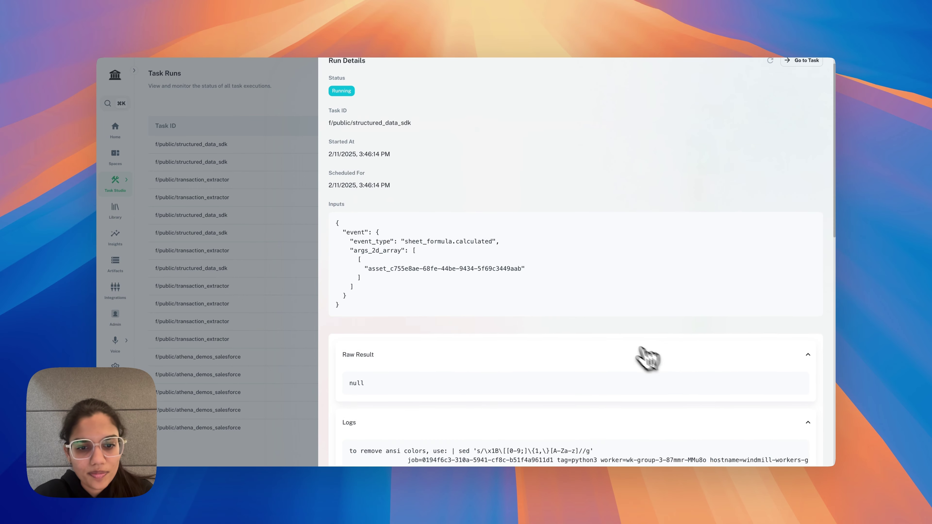
{"action": "scroll", "coordinate": [586, 315], "scroll_direction": "up", "scroll_amount": 15}
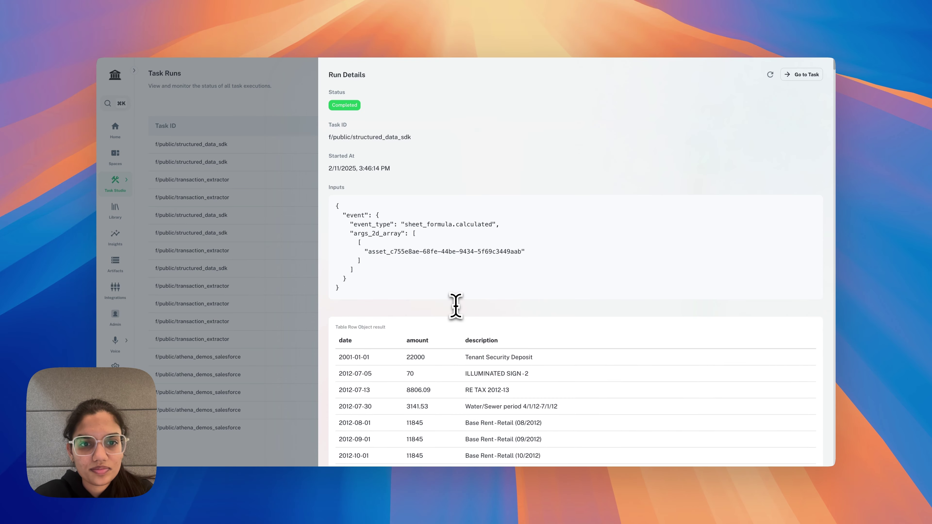
{"action": "scroll", "coordinate": [414, 303], "scroll_direction": "down", "scroll_amount": 4}
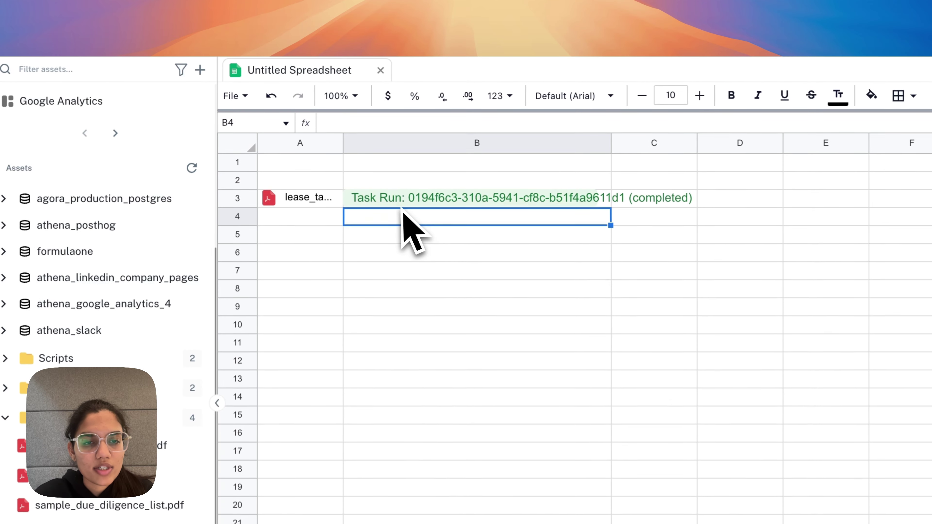
Back in the spreadsheet, enter =UNPACK_TASK_RECORDS(B3) in cell A6 to expand the task result into rows.
{"action": "left_click", "coordinate": [397, 204]}
{"action": "left_click", "coordinate": [415, 220]}
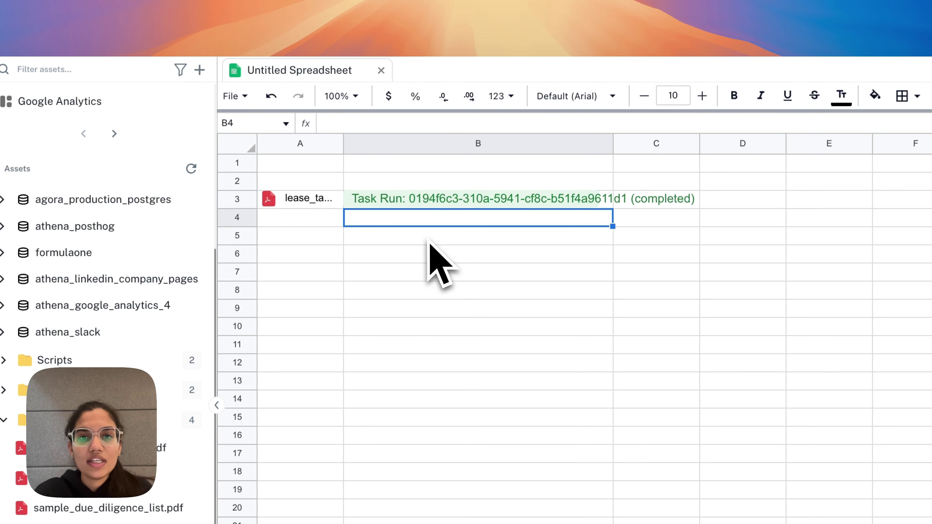
{"action": "left_click", "coordinate": [293, 245]}
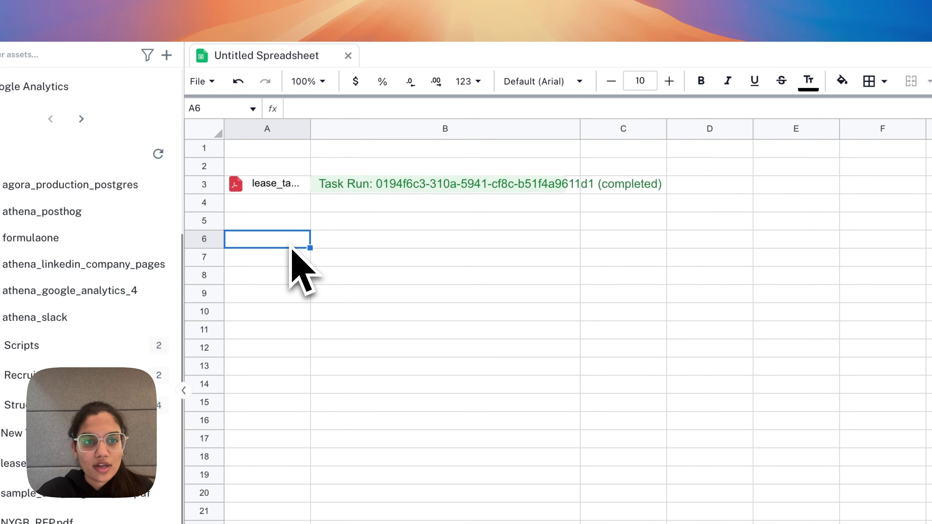
{"action": "type", "text": "=UNpa"}
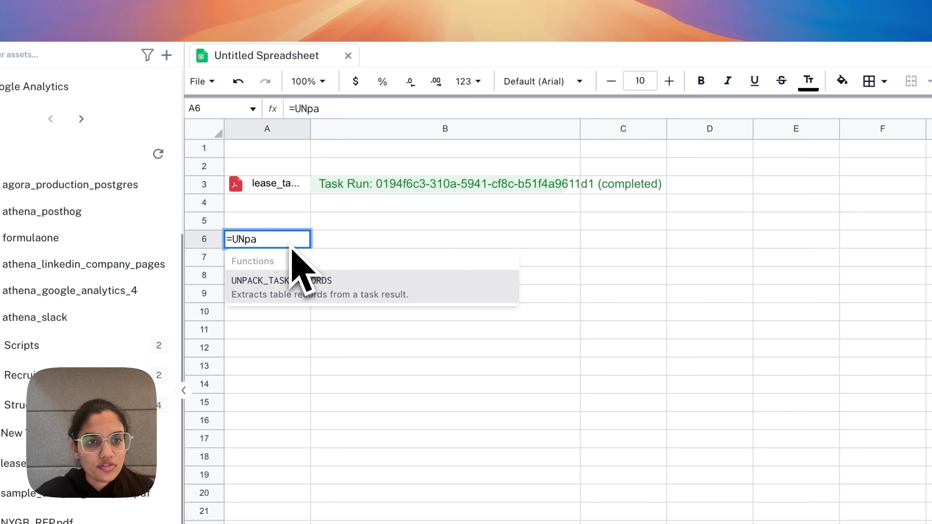
{"action": "key", "text": "Tab"}
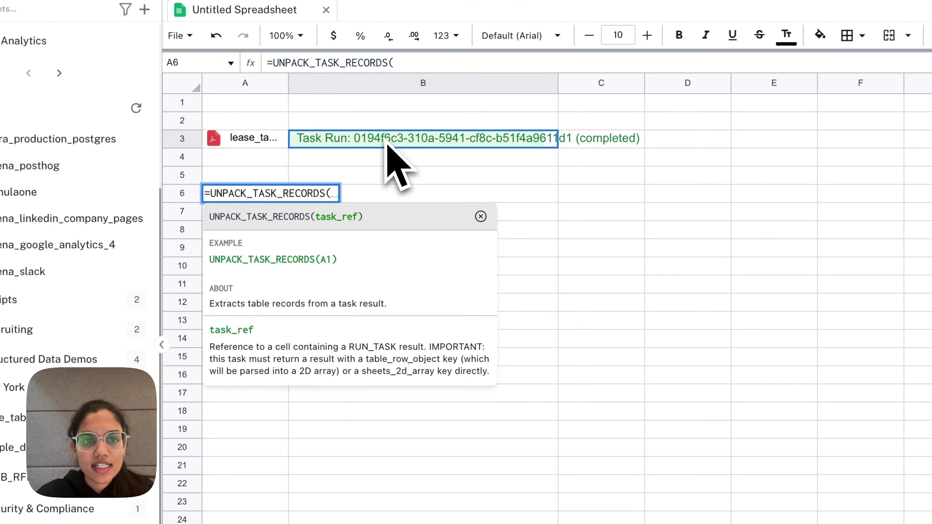
{"action": "left_click", "coordinate": [385, 141]}
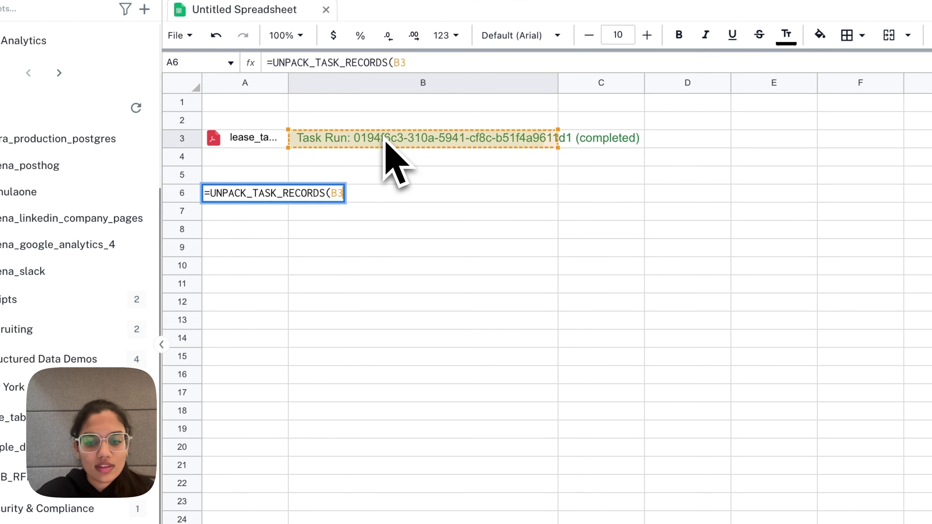
{"action": "type", "text": ")"}
{"action": "key", "text": "Return"}
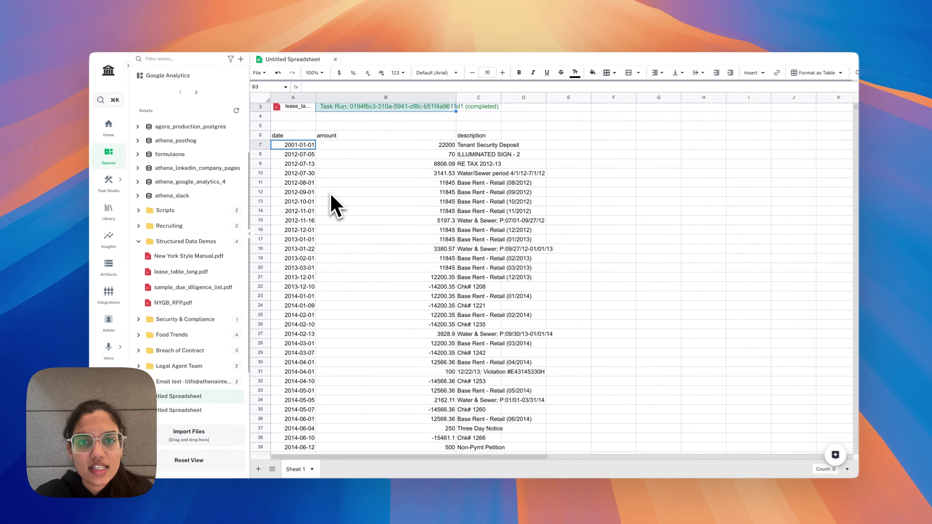
Look through the unpacked date, amount and description rows, then return to cell A5 above the table.
{"action": "scroll", "coordinate": [331, 200], "scroll_direction": "down", "scroll_amount": 5}
{"action": "scroll", "coordinate": [329, 196], "scroll_direction": "down", "scroll_amount": 8}
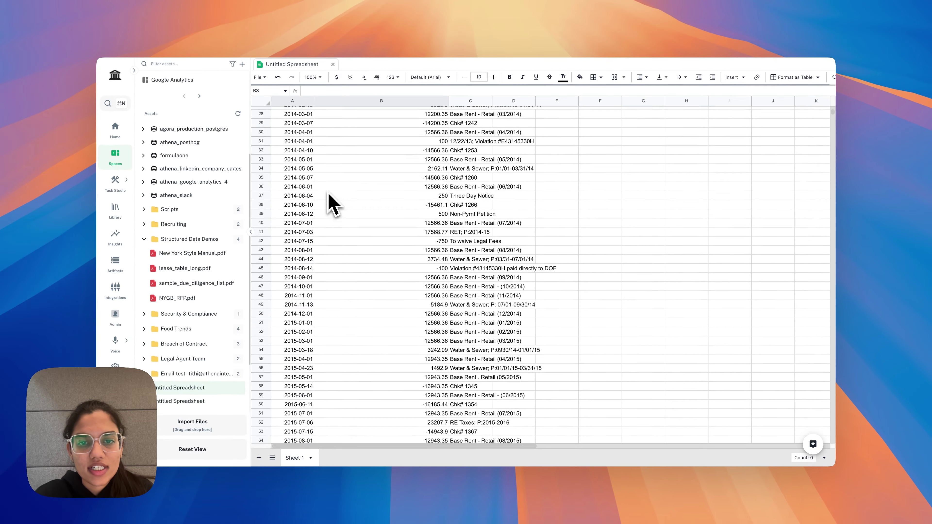
{"action": "scroll", "coordinate": [329, 196], "scroll_direction": "up", "scroll_amount": 15}
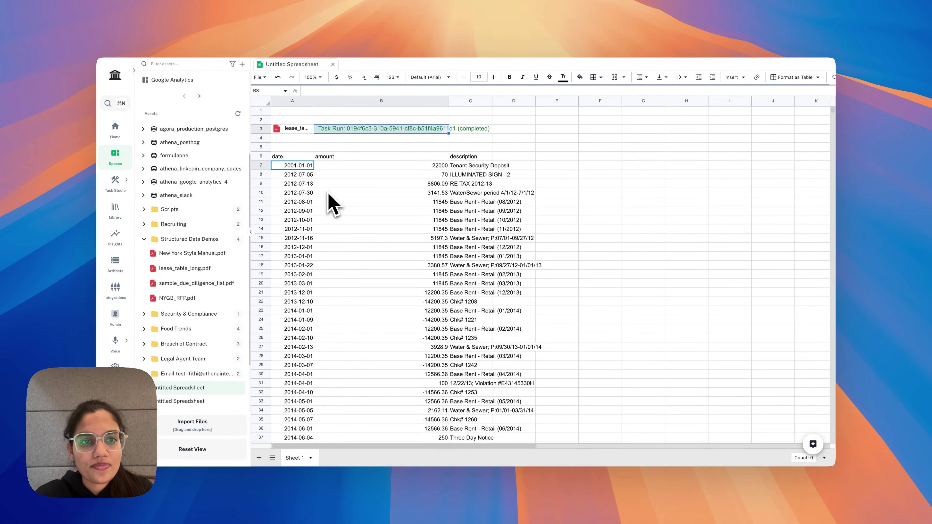
{"action": "key", "text": "Up"}
{"action": "key", "text": "Up"}
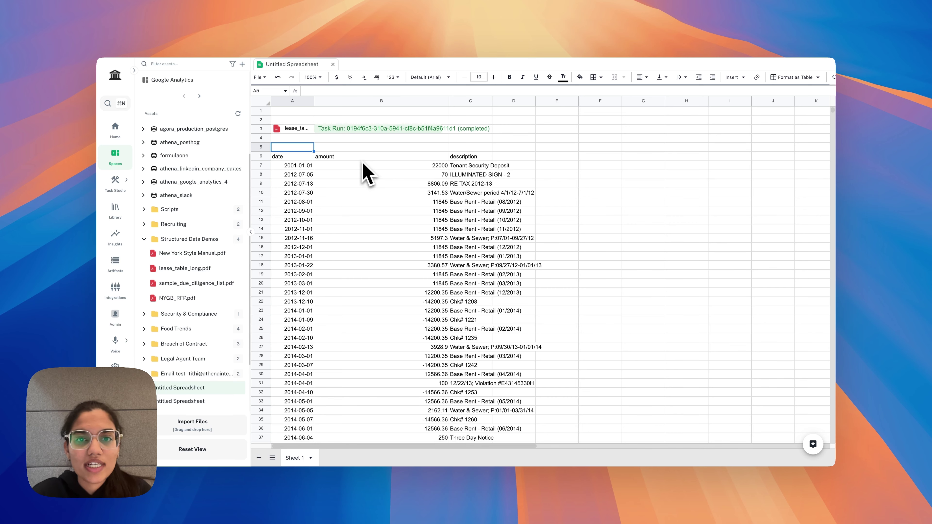